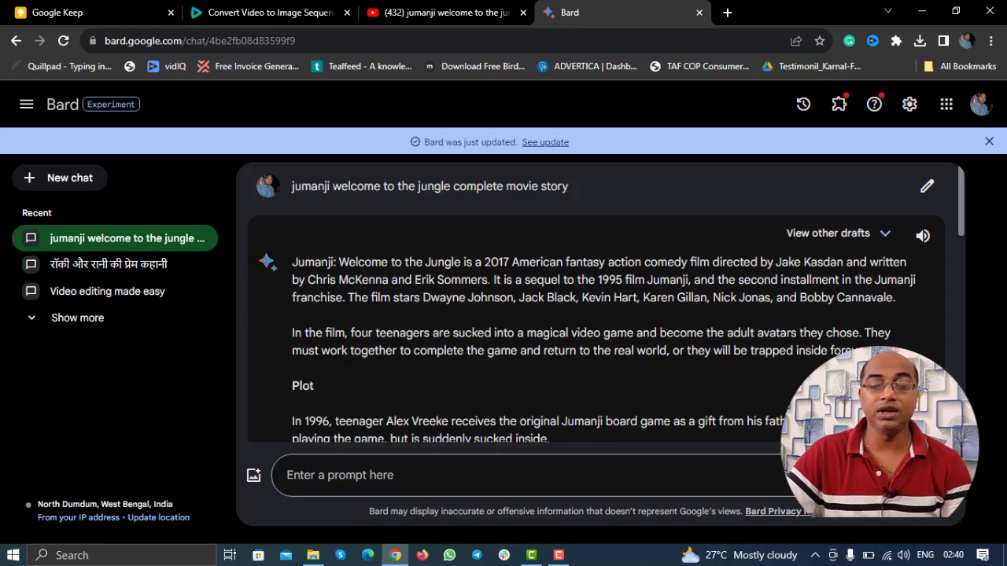
# Step: Compare Bard's other drafts of the Jumanji story and switch to Draft 3
pyautogui.scroll(-9, 551, 296)
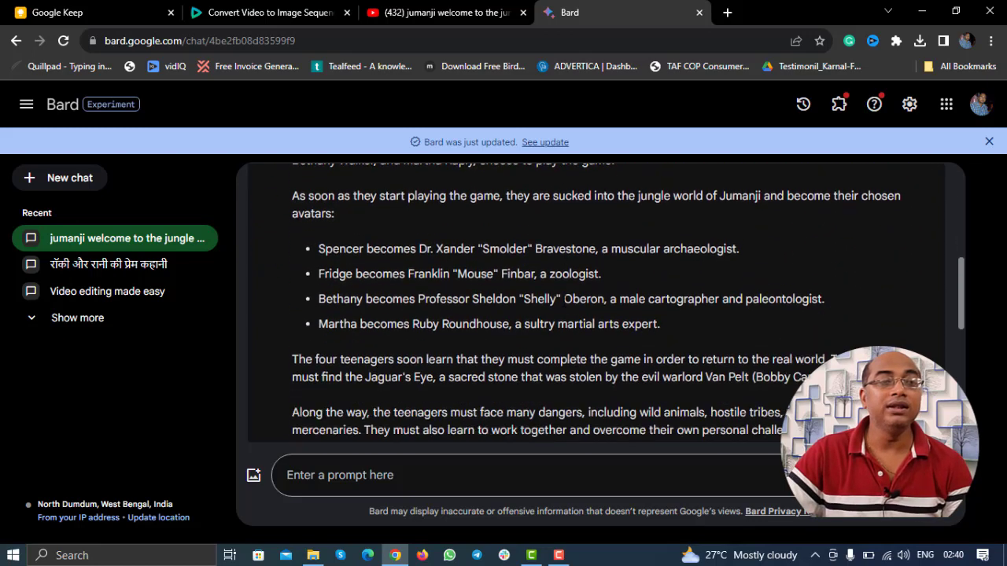
pyautogui.scroll(-3, 562, 300)
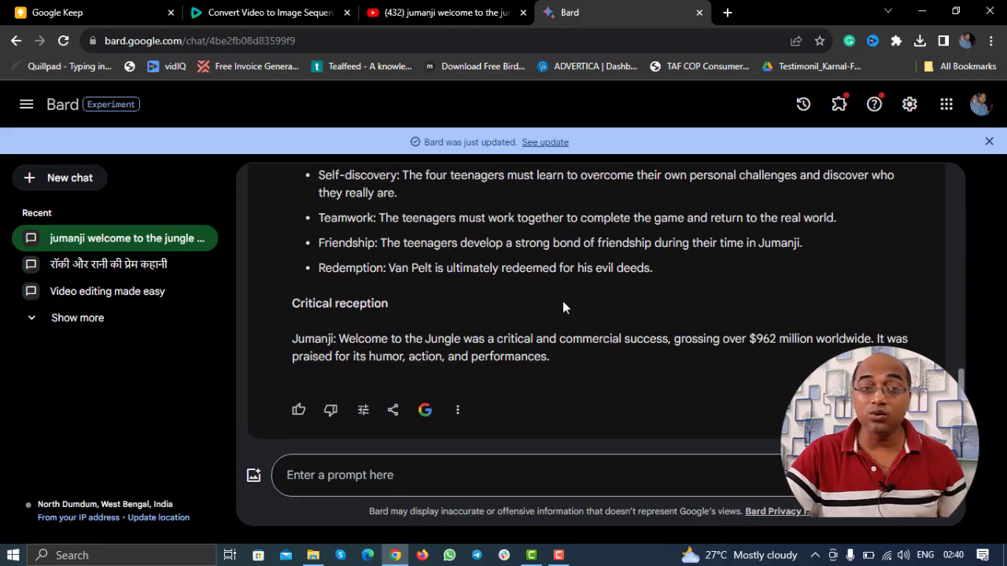
pyautogui.scroll(1, 562, 301)
pyautogui.scroll(10, 562, 301)
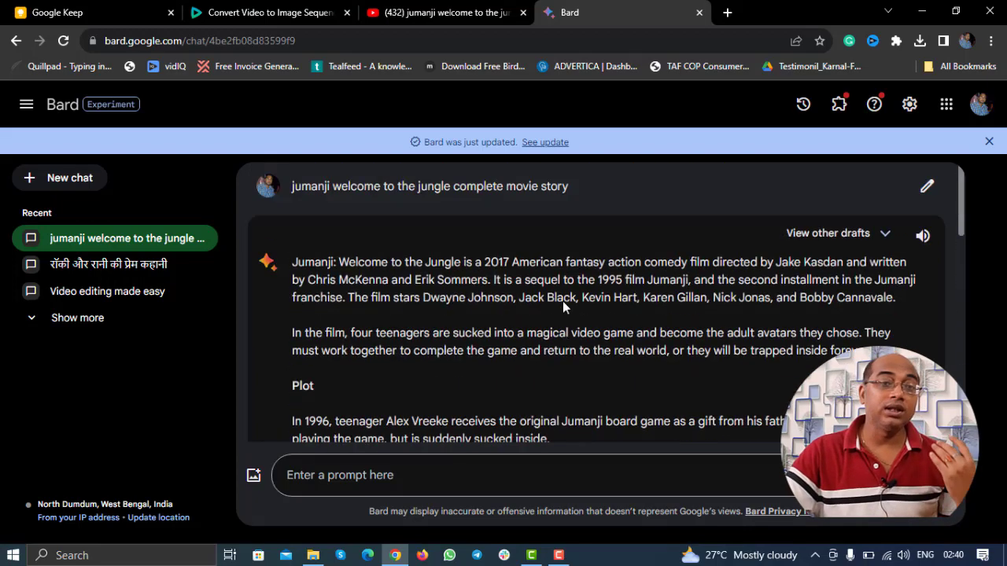
pyautogui.click(852, 239)
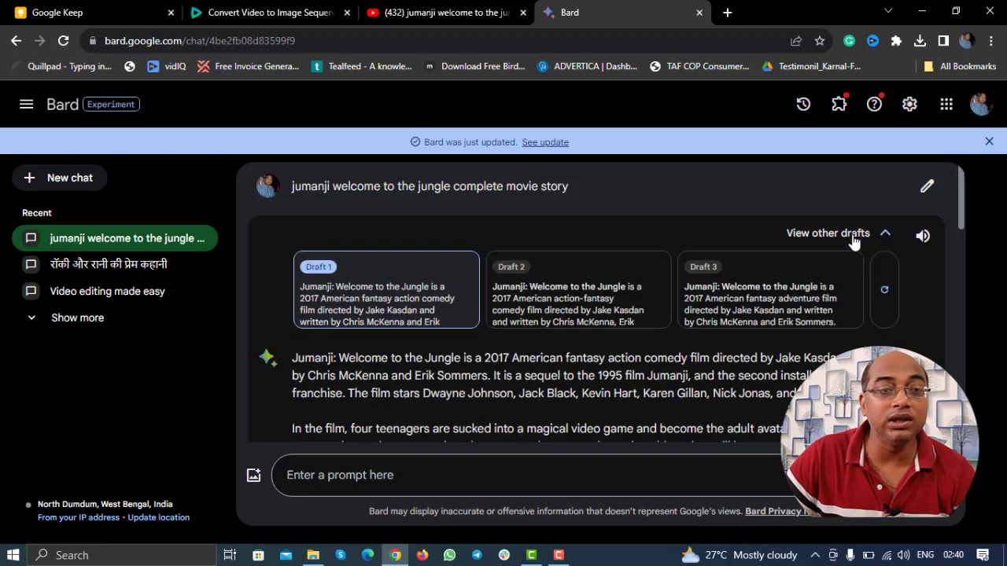
pyautogui.click(623, 298)
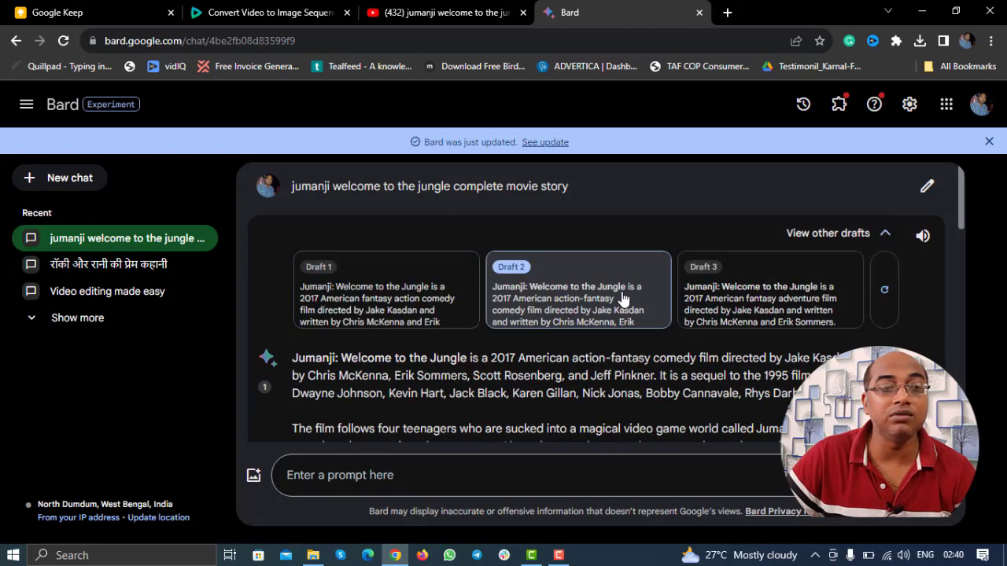
pyautogui.click(757, 295)
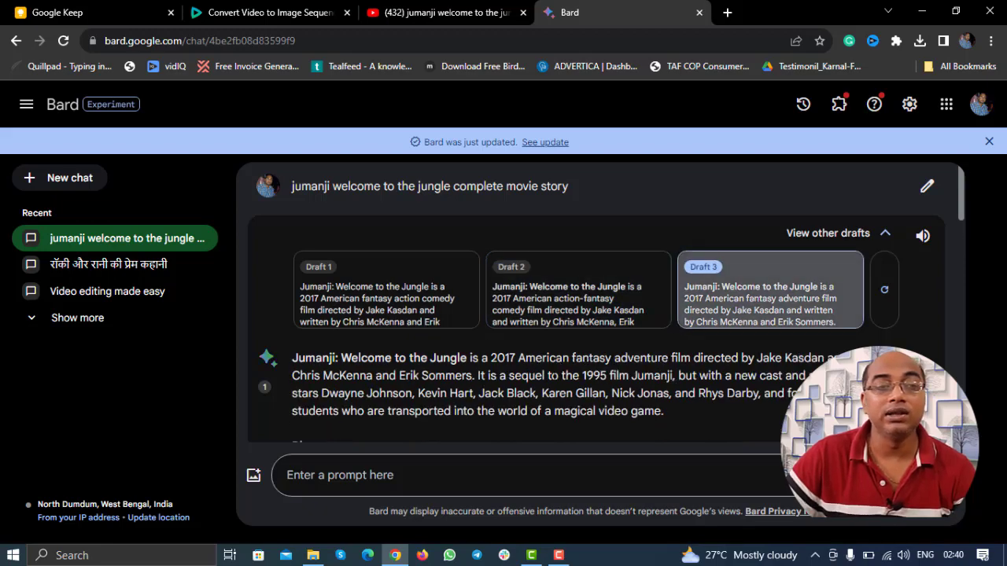
# Step: Collapse the draft cards and bring up Clideo's video-to-image-sequence page
pyautogui.scroll(-1, 554, 375)
pyautogui.scroll(-3, 553, 375)
pyautogui.scroll(4, 553, 375)
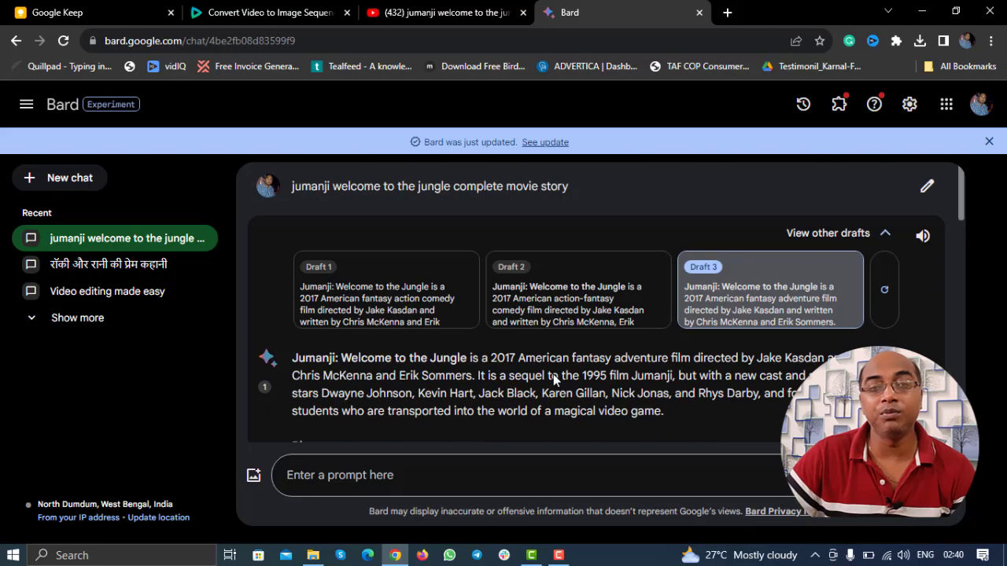
pyautogui.click(885, 233)
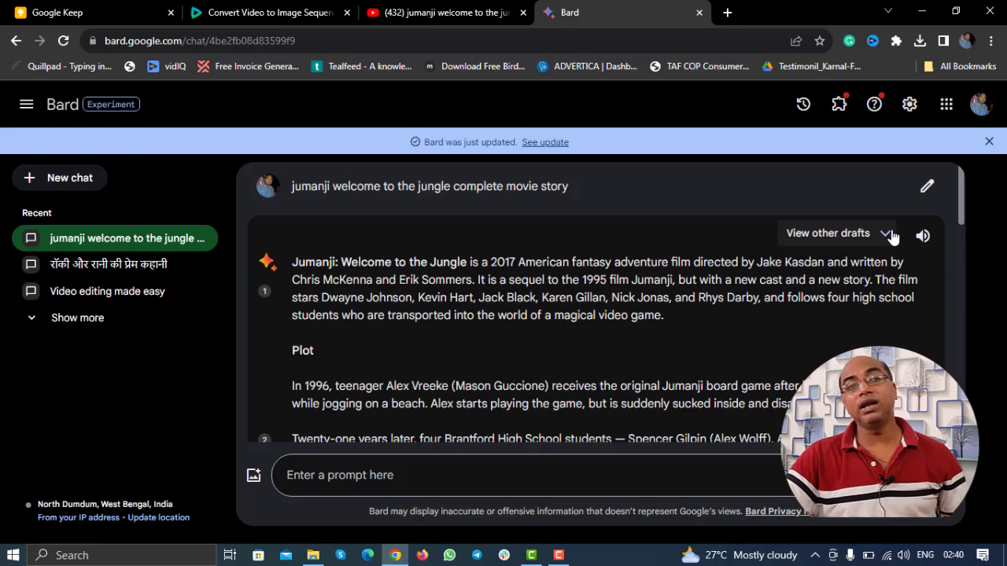
pyautogui.moveTo(236, 12); pyautogui.dragTo(566, 12)
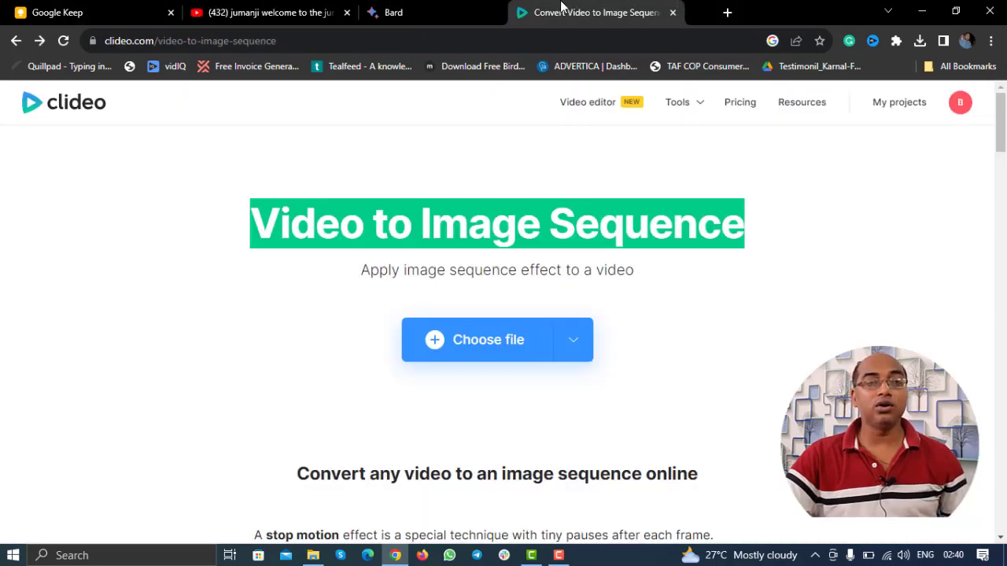
# Step: Upload the Jumanji clip from Downloads into Clideo's Stop Motion editor
pyautogui.click(465, 211)
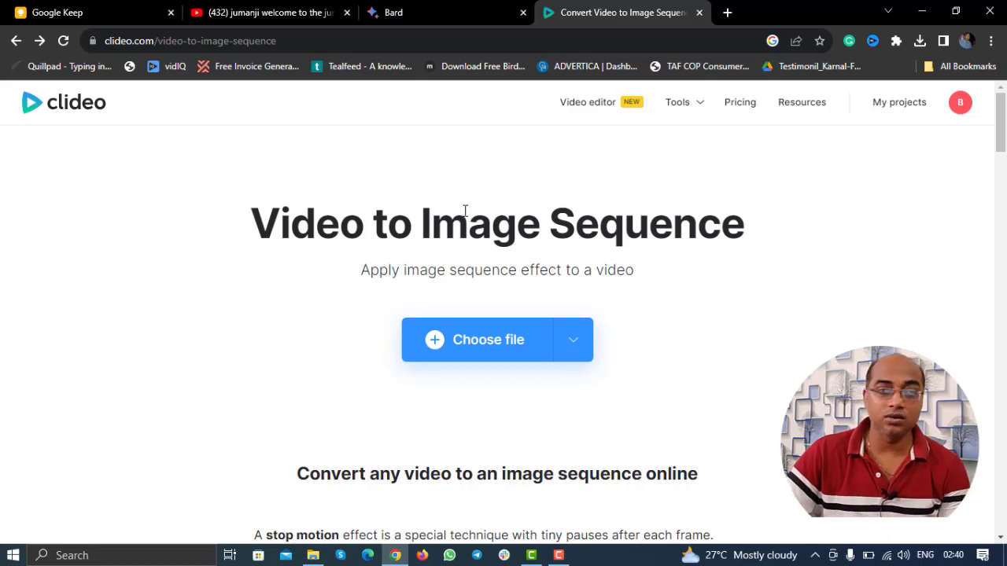
pyautogui.click(507, 354)
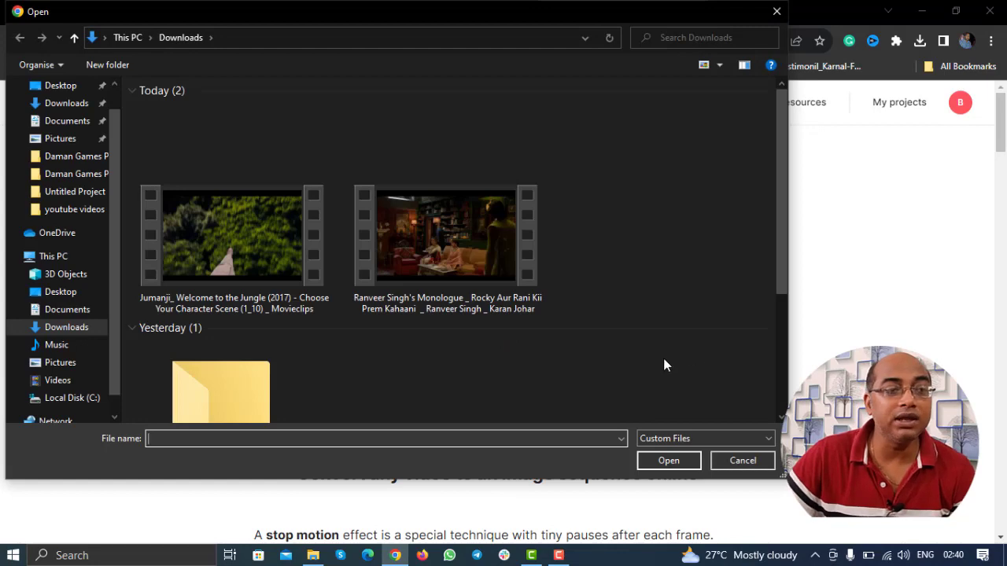
pyautogui.doubleClick(306, 266)
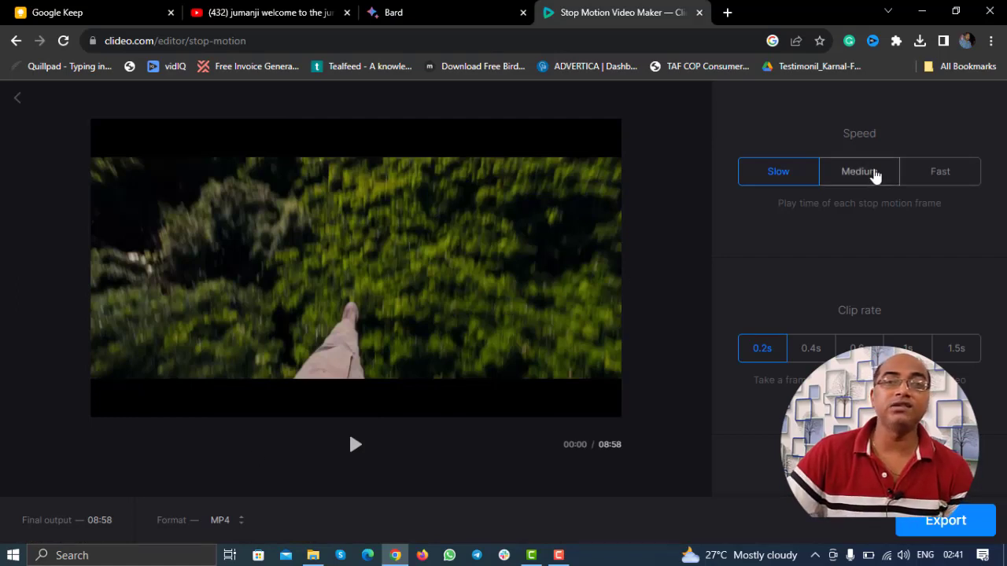
# Step: Set Fast speed and a 0.4s clip rate, then export the 00:53 stop motion
pyautogui.click(948, 169)
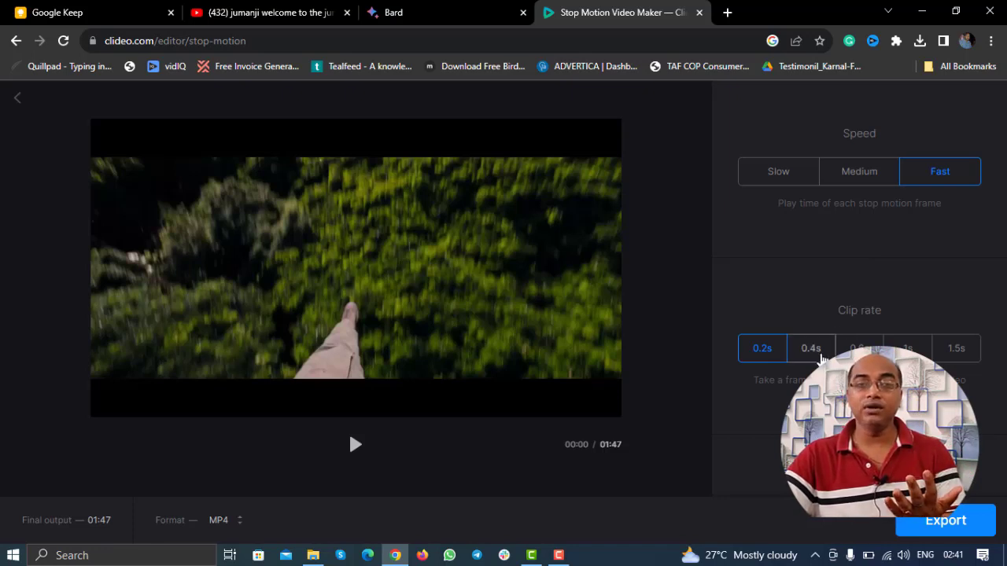
pyautogui.click(811, 349)
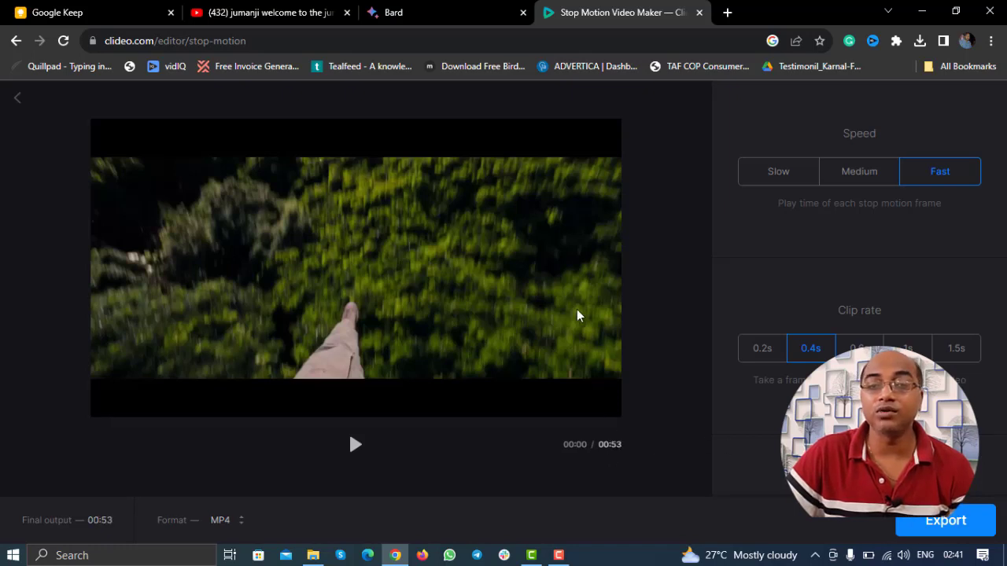
pyautogui.click(955, 517)
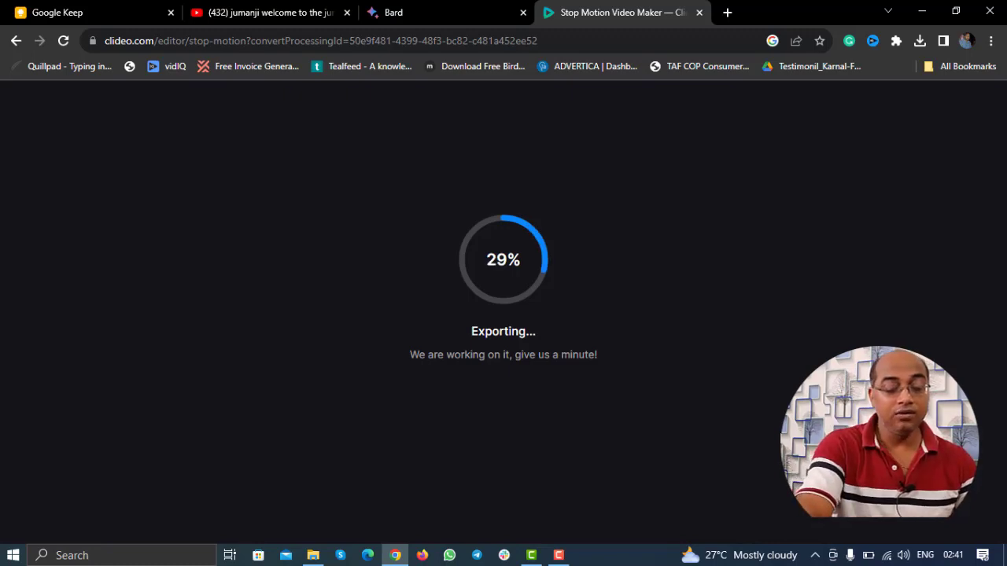
# Step: Search the web for 'narakeet english text to speech' in a new tab
pyautogui.hotkey('ctrl', 't')
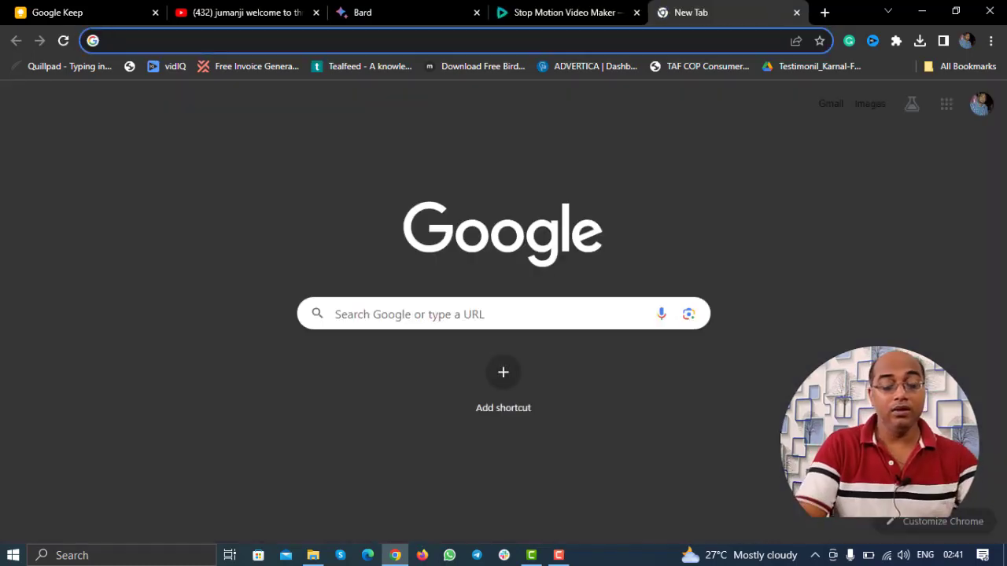
pyautogui.write('nakar')
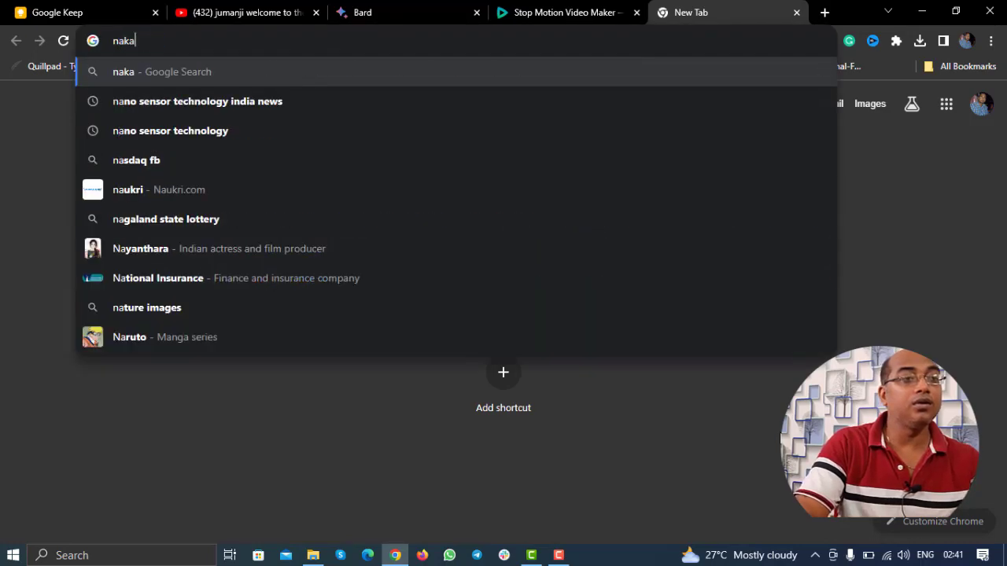
pyautogui.press('BackSpace')
pyautogui.press('BackSpace')
pyautogui.press('BackSpace')
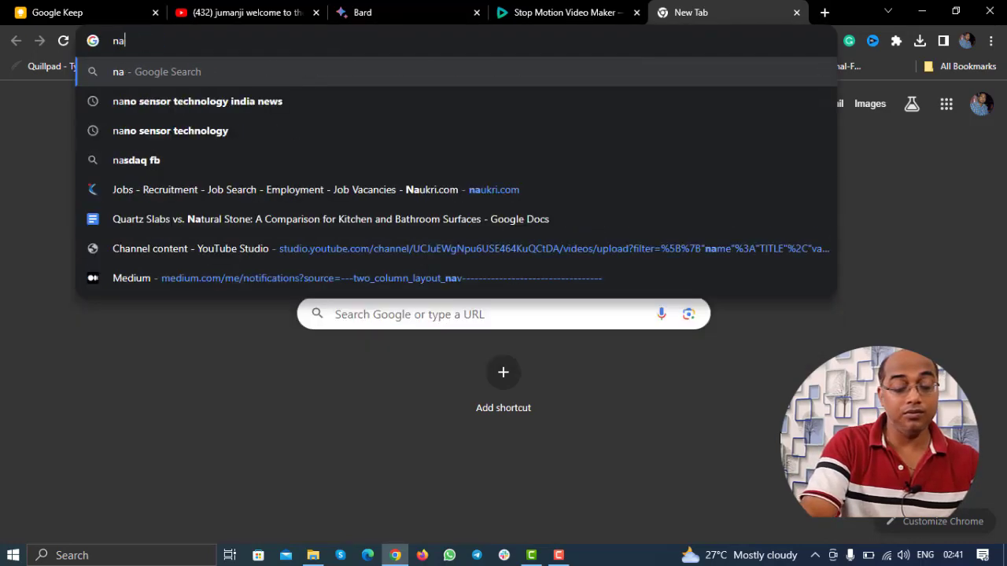
pyautogui.write('rakeet engl')
pyautogui.press('Return')
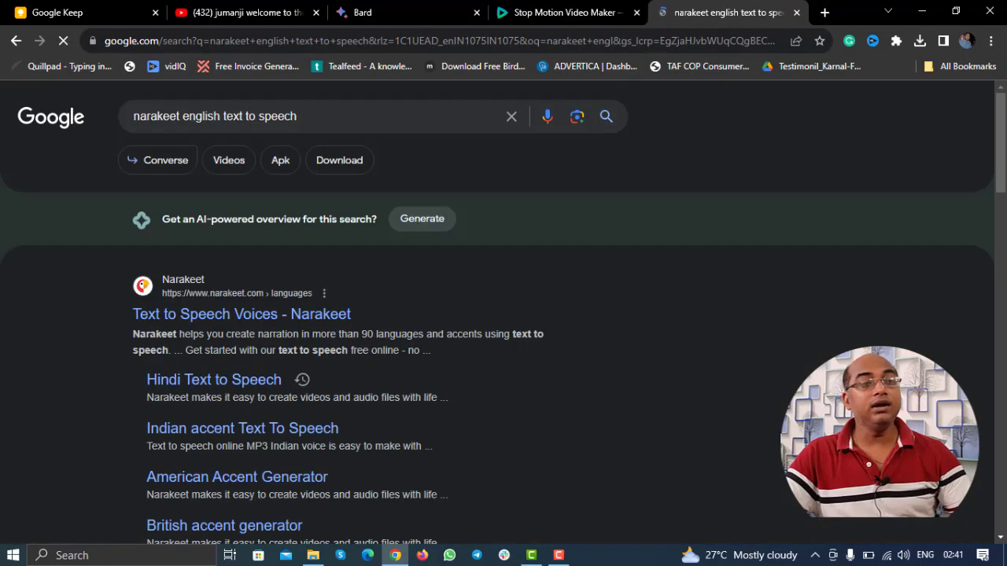
# Step: Open the Narakeet result in a new tab and reach its Text to audio converter
pyautogui.rightClick(260, 314)
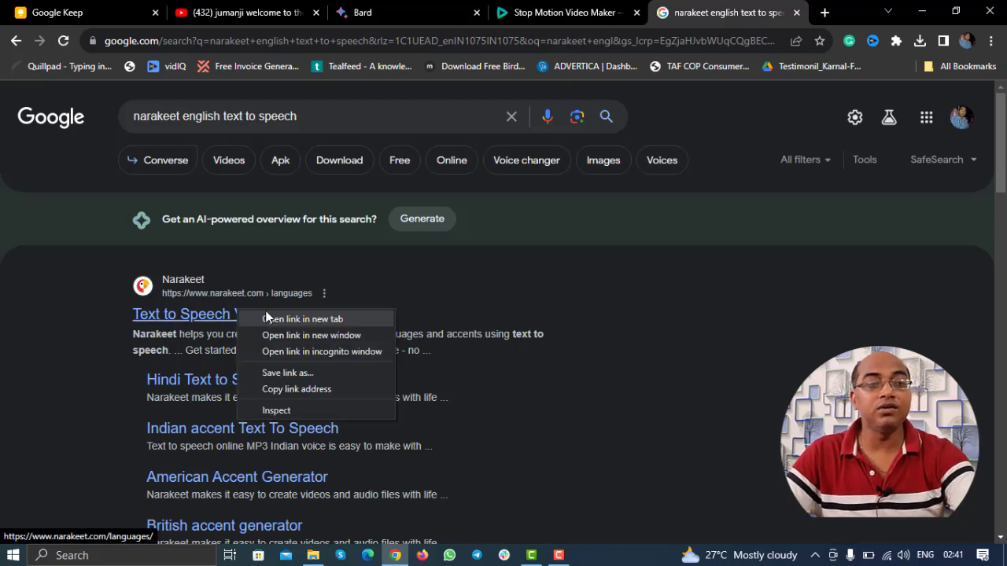
pyautogui.click(295, 322)
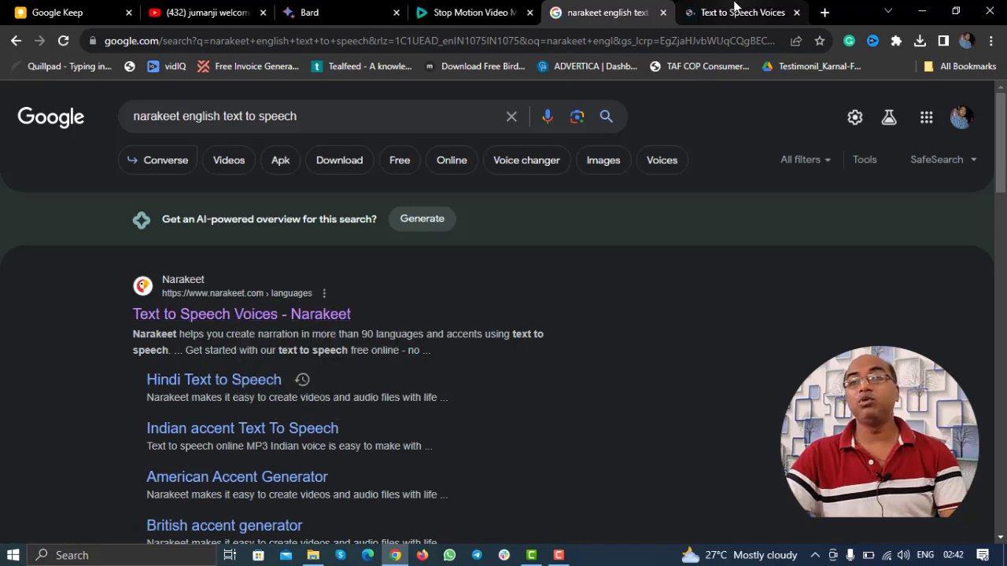
pyautogui.click(734, 10)
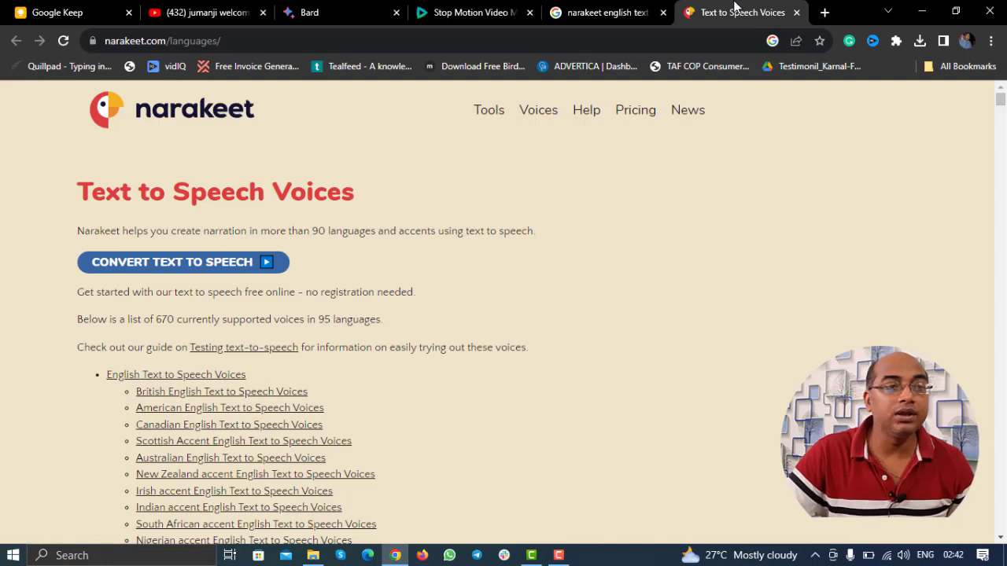
pyautogui.click(206, 265)
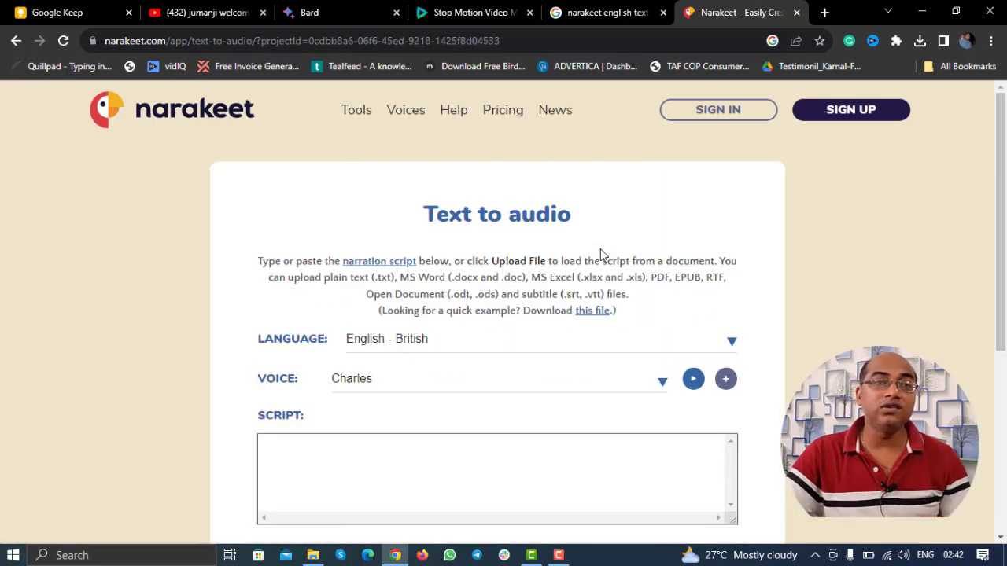
pyautogui.click(472, 13)
pyautogui.click(330, 13)
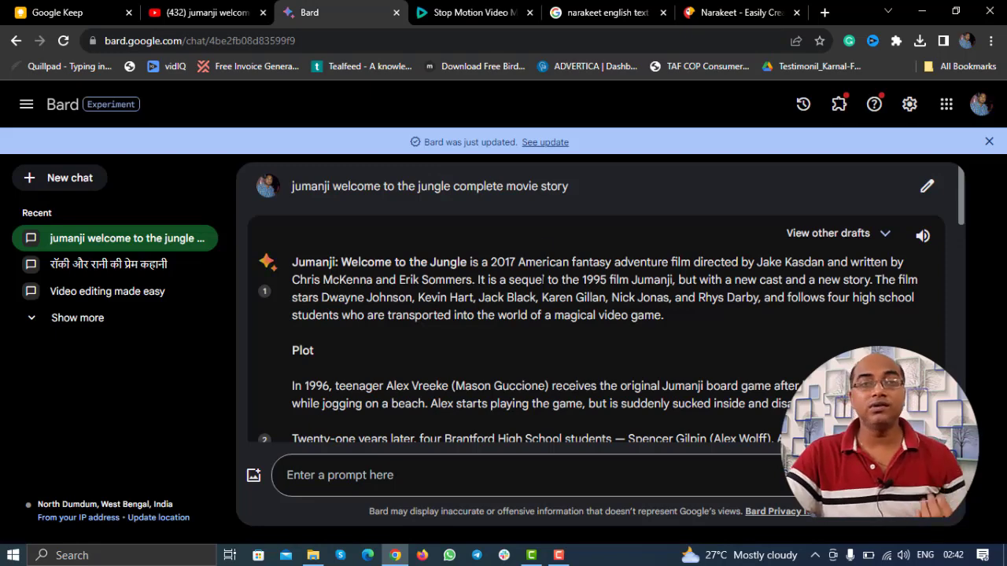
pyautogui.click(712, 9)
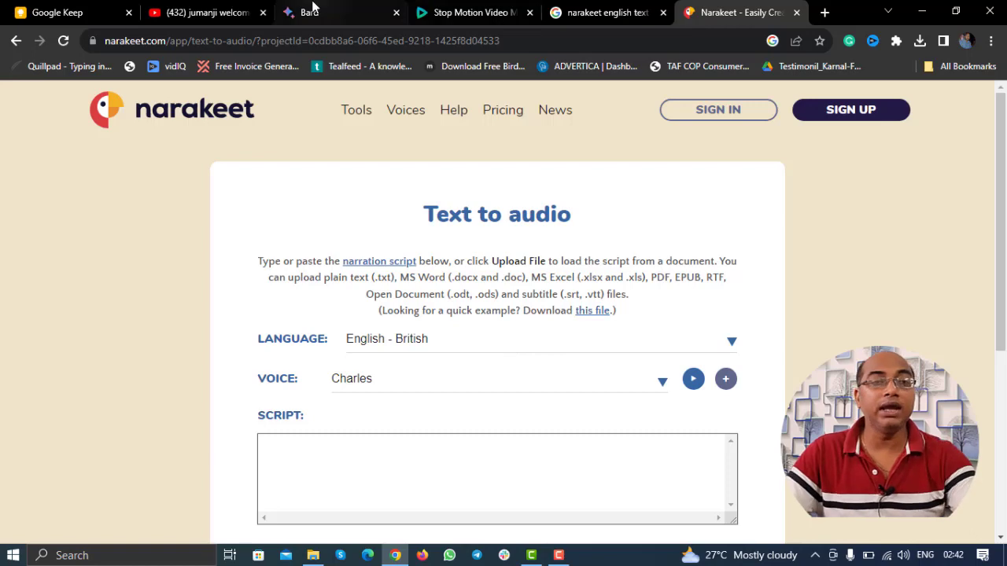
pyautogui.scroll(-1, 695, 243)
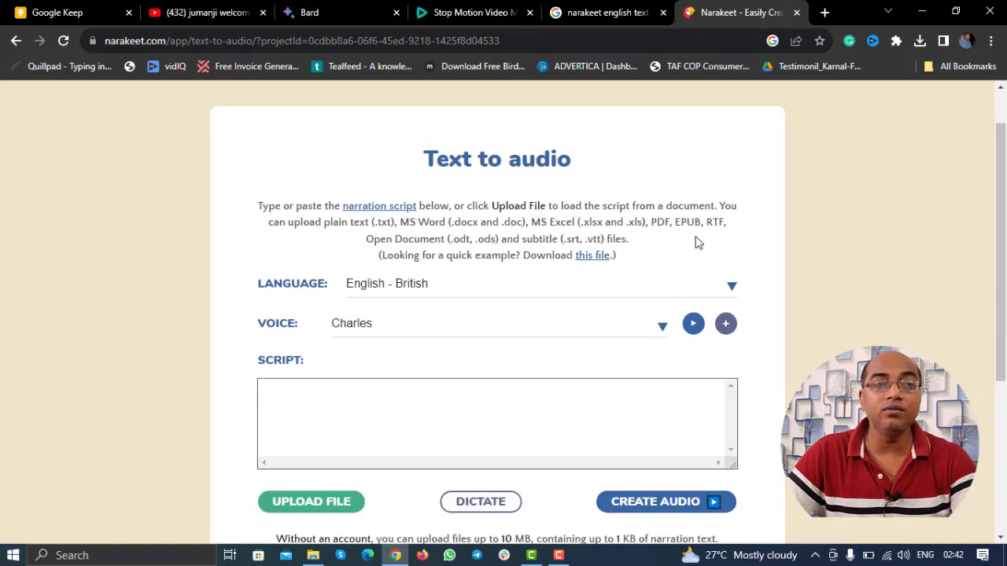
# Step: Set Narakeet's language to English - American and the narration voice to Mike
pyautogui.scroll(-1, 695, 243)
pyautogui.click(620, 194)
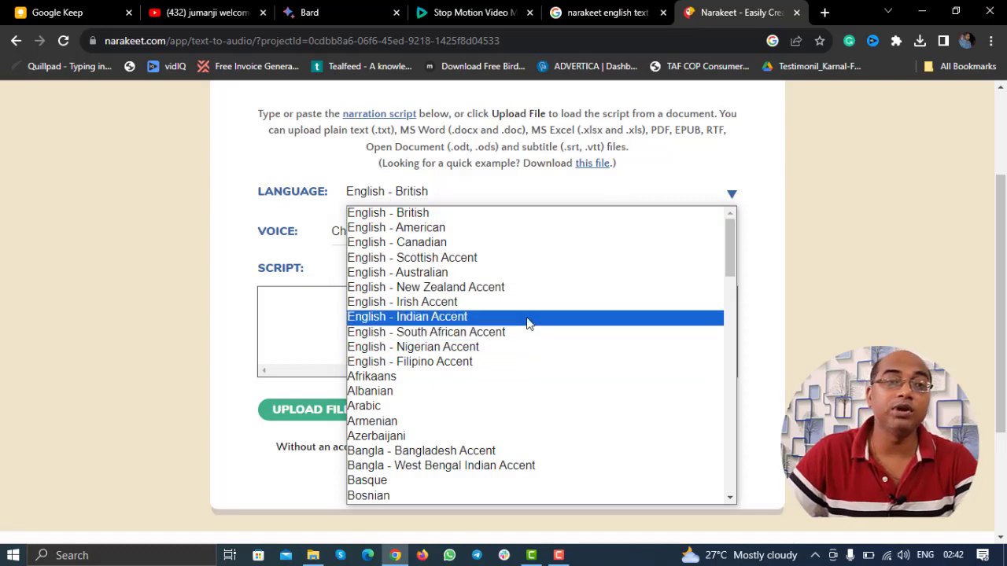
pyautogui.click(491, 228)
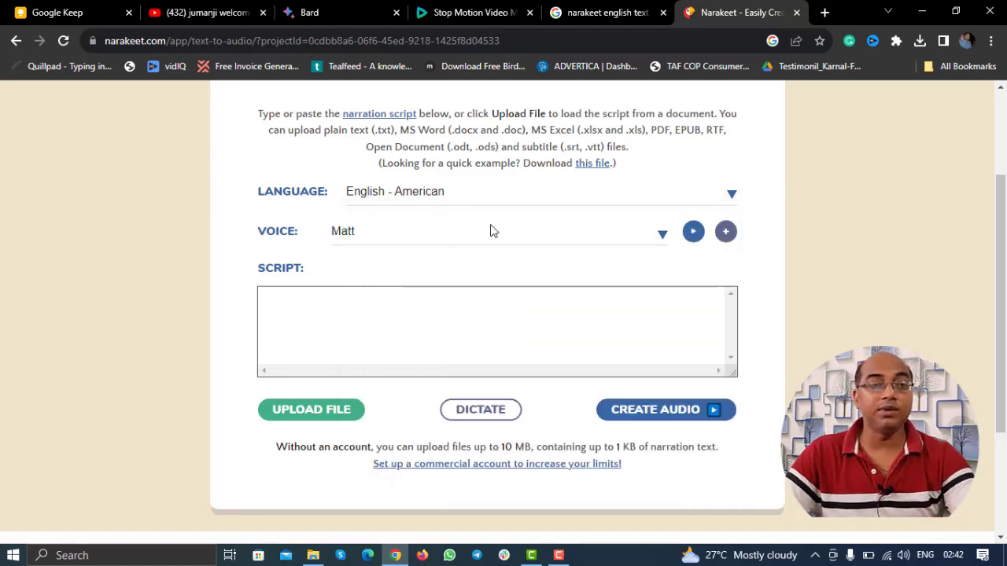
pyautogui.click(440, 234)
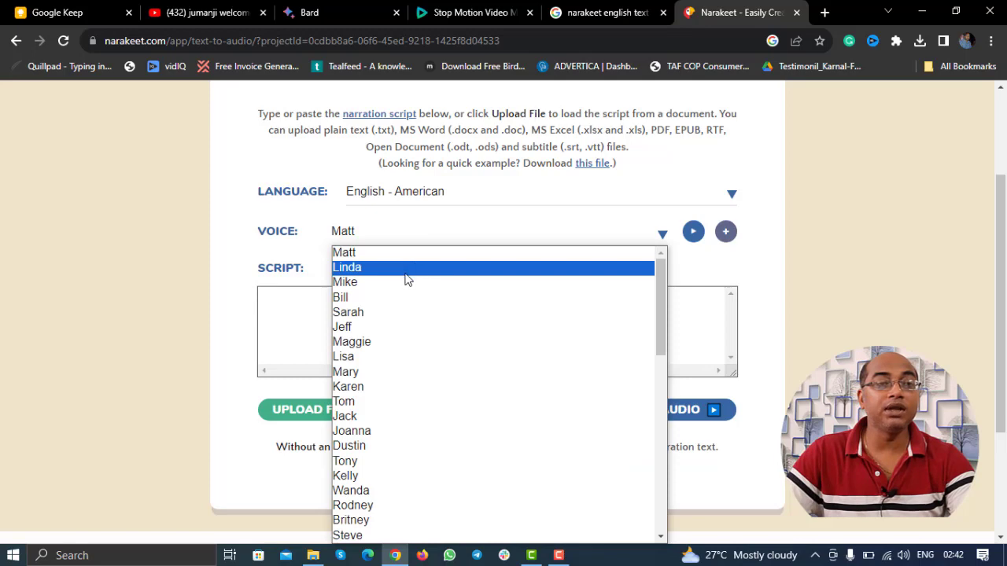
pyautogui.click(405, 281)
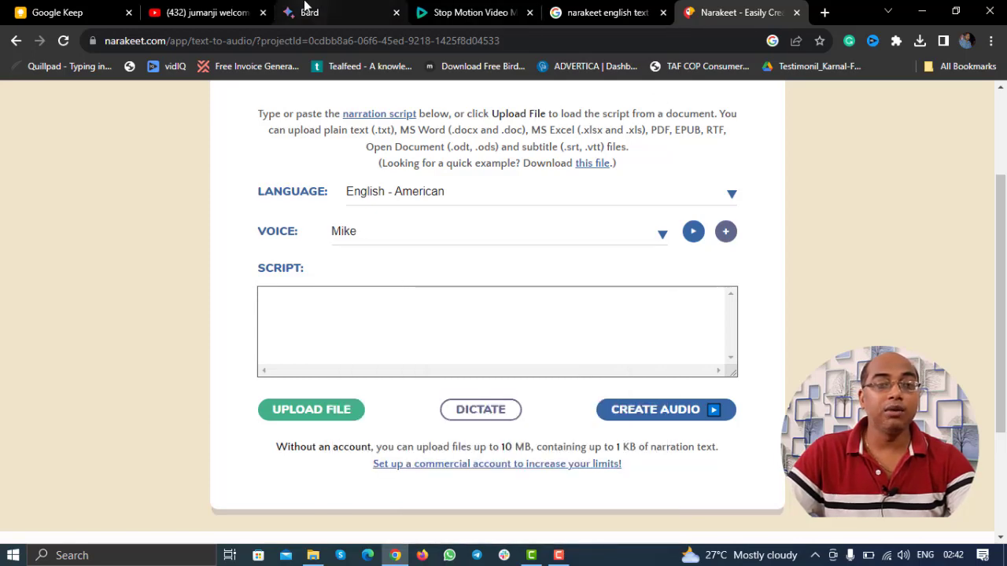
pyautogui.click(309, 9)
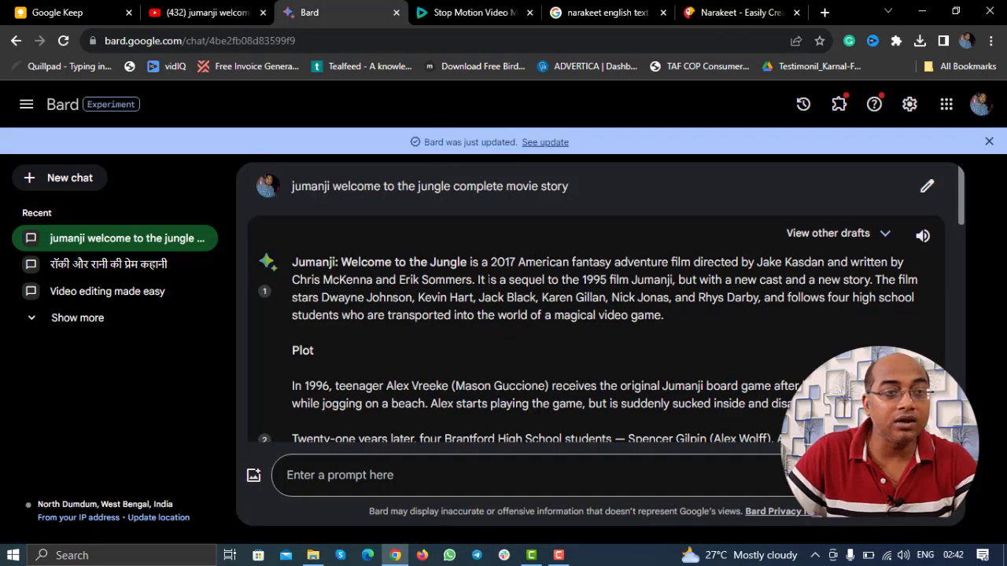
# Step: Paste Bard's first 1996 Plot paragraph into Narakeet's script box and create the audio
pyautogui.moveTo(341, 262); pyautogui.dragTo(419, 280)
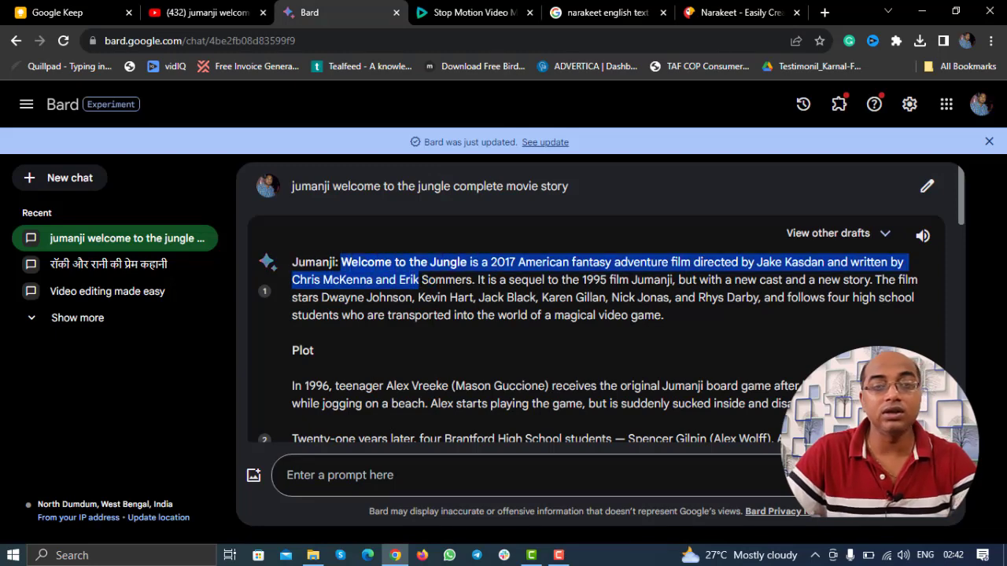
pyautogui.tripleClick(472, 395)
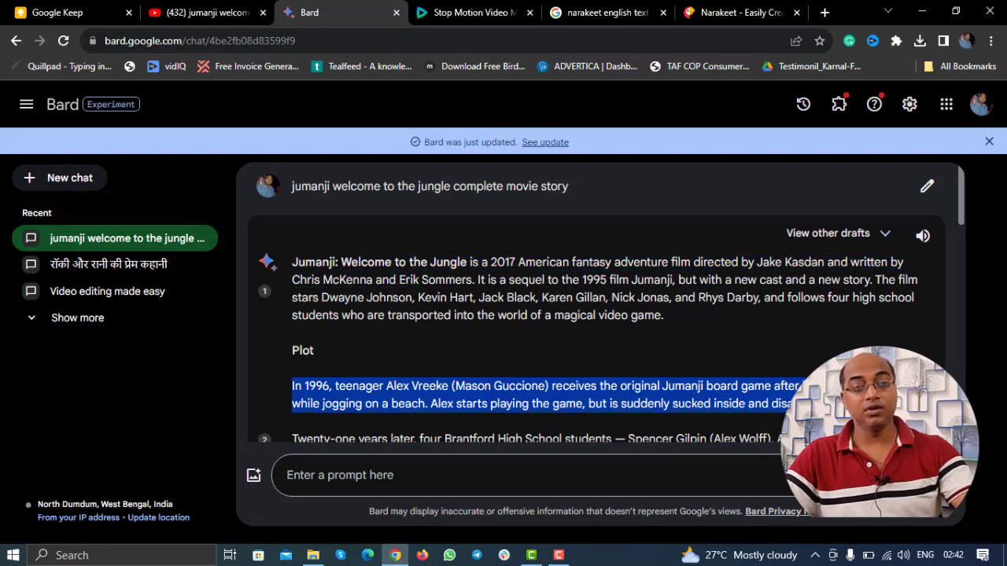
pyautogui.click(739, 13)
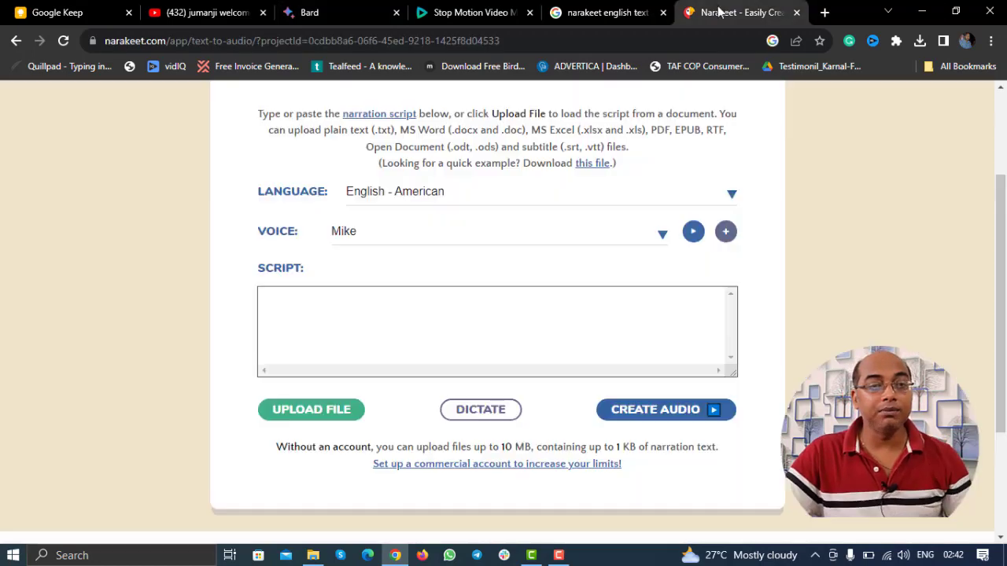
pyautogui.click(524, 334)
pyautogui.write('In 1996, teenager Alex Vreeke (Mason Guccione) receives the original Jumanji board game after his father finds it while jogging on a beach. Alex starts playing the game, but is suddenly sucked inside and disappears.')
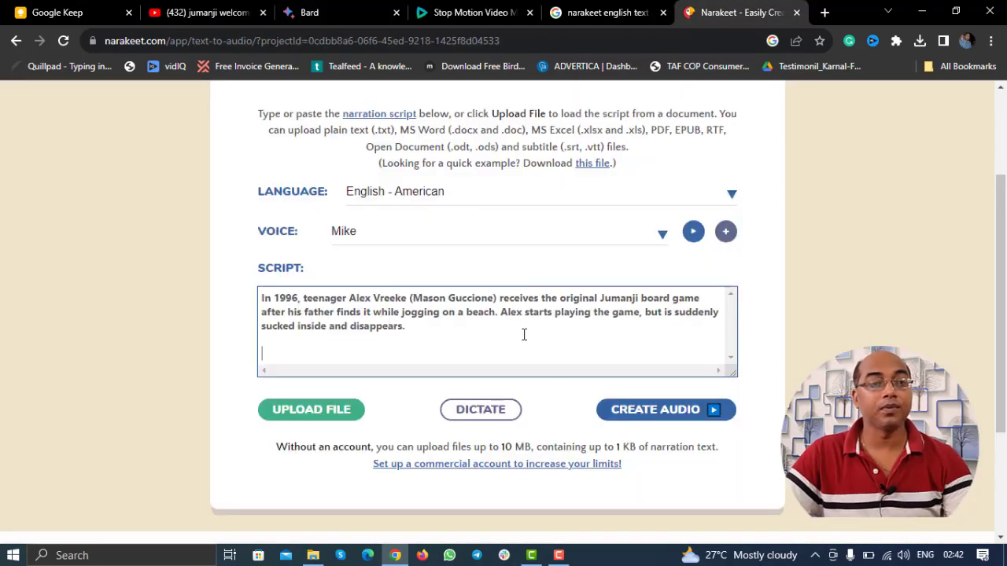
pyautogui.click(660, 422)
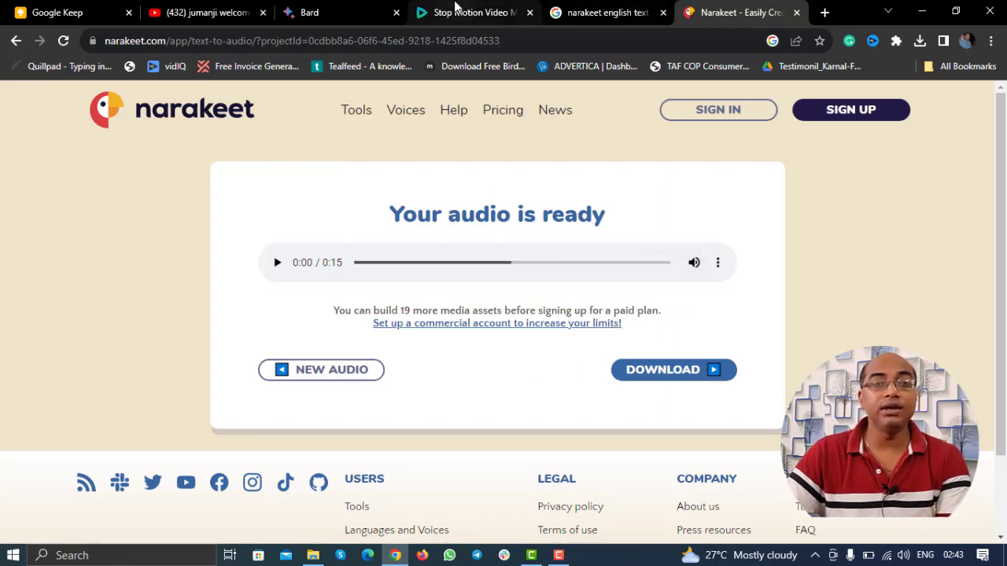
# Step: Download the finished 23.0 MB Jumanji MP4 from Clideo and confirm it in Recent Downloads
pyautogui.click(454, 6)
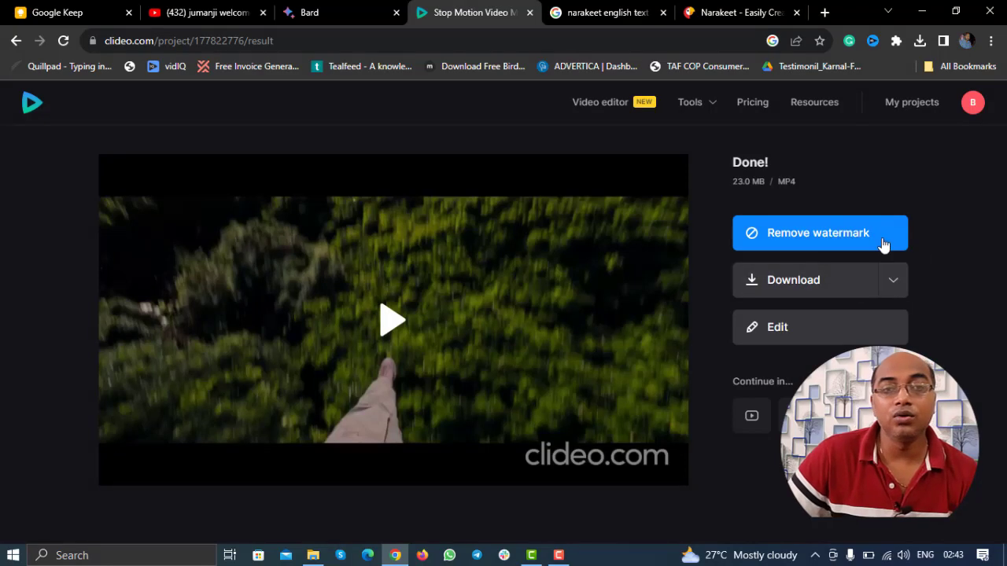
pyautogui.click(824, 285)
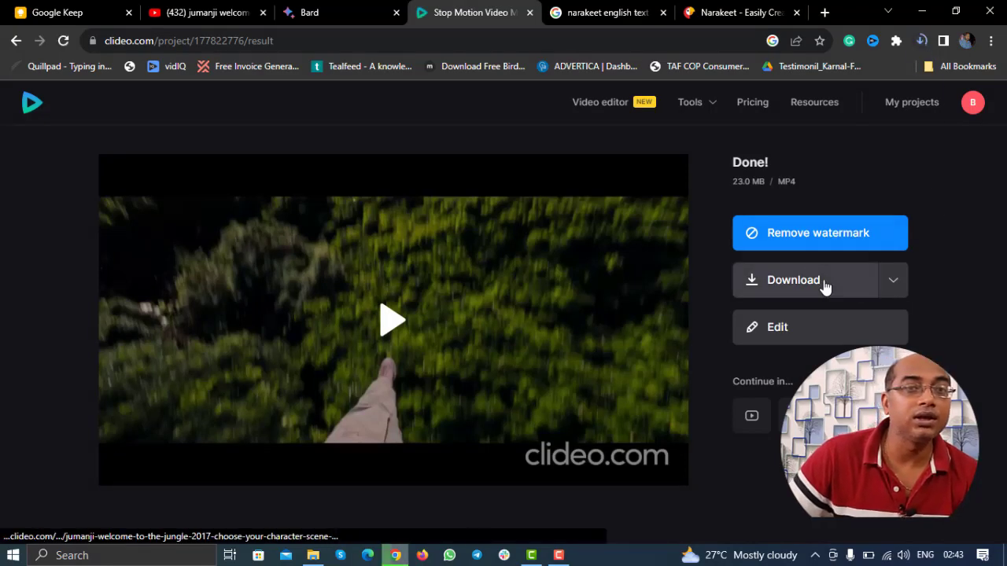
pyautogui.click(920, 40)
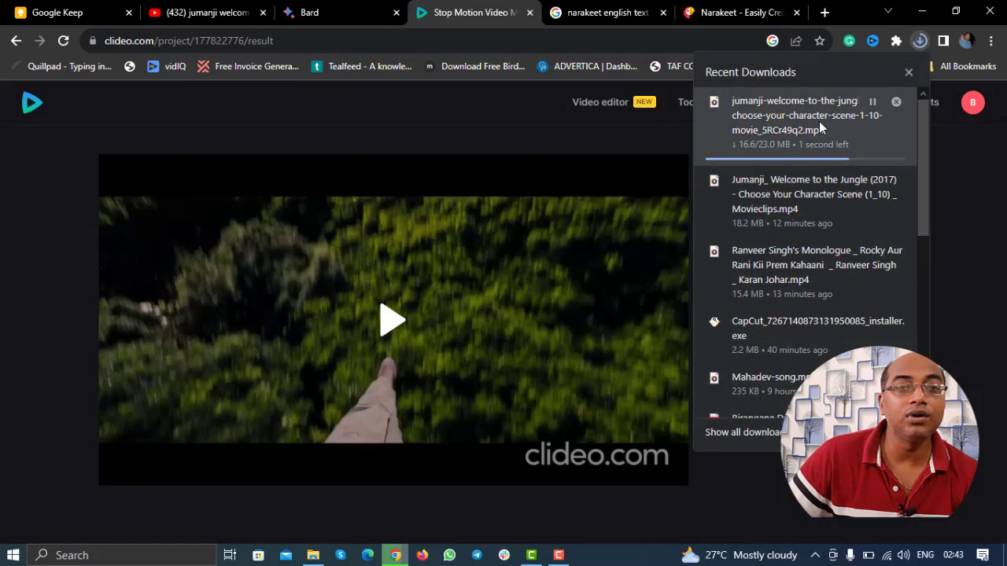
pyautogui.click(988, 218)
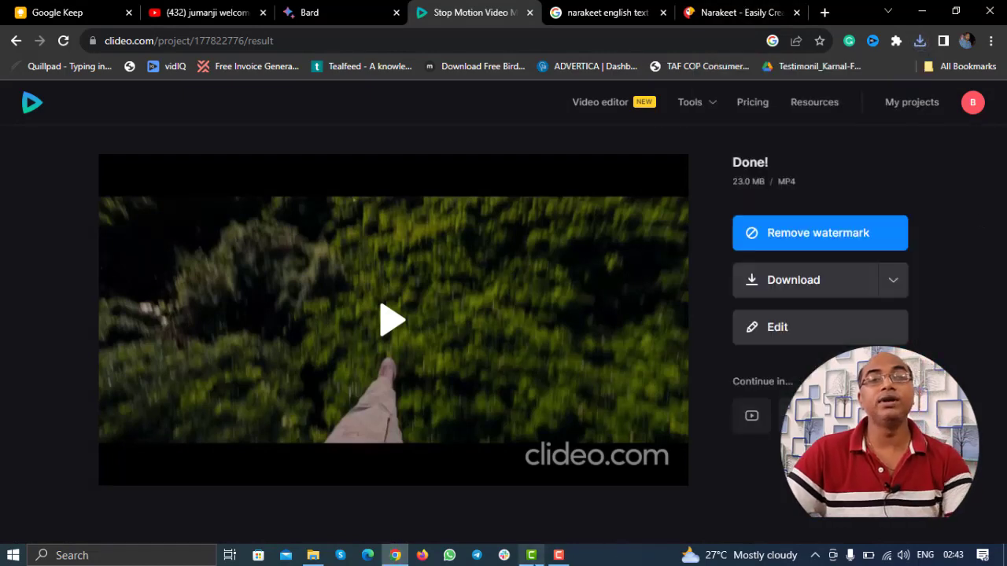
pyautogui.click(531, 556)
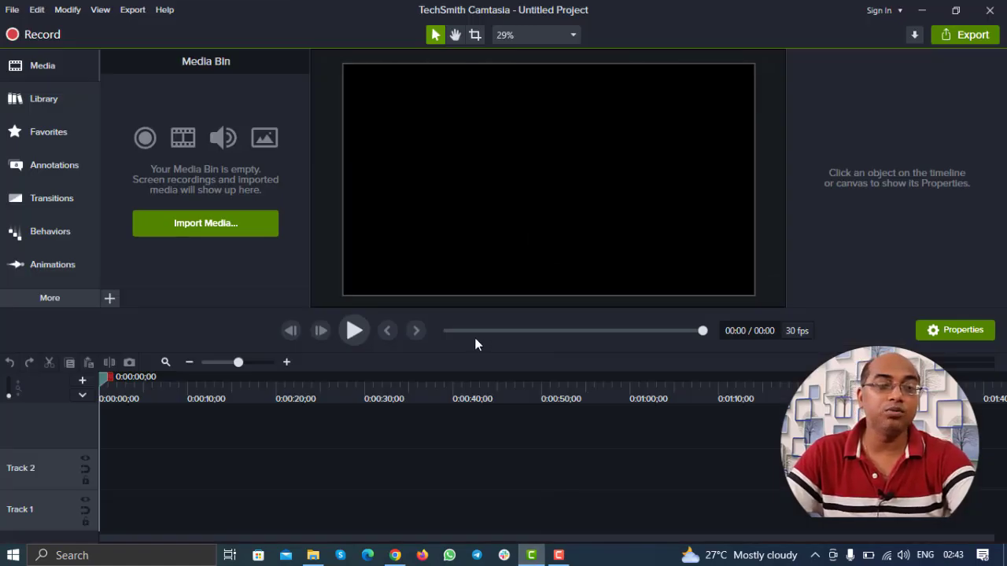
# Step: Return to the browser showing the finished 23.0 MB Clideo MP4
pyautogui.click(395, 556)
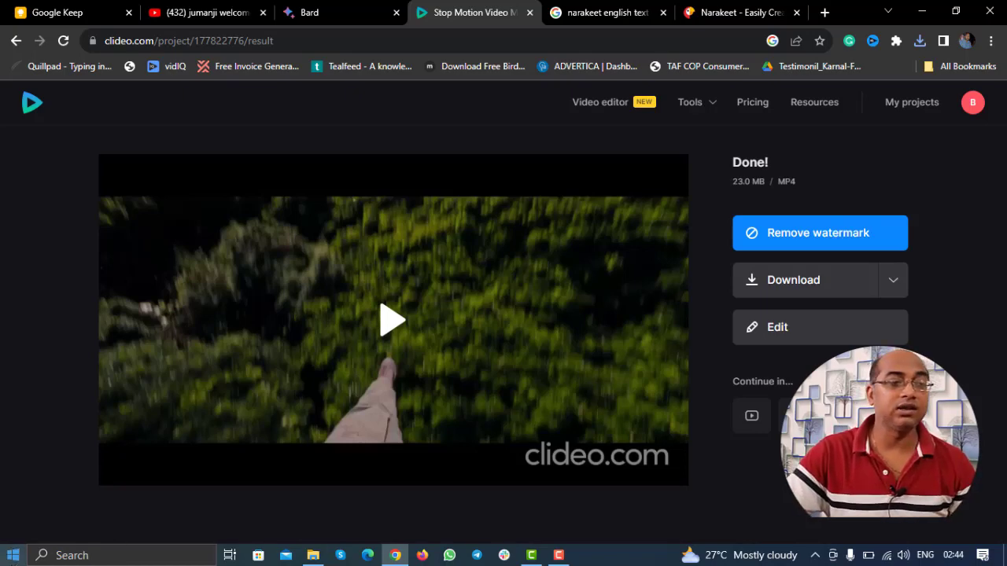
# Step: Launch CapCut via a Start search for 'capcut' and close its empty editor project
pyautogui.click(13, 555)
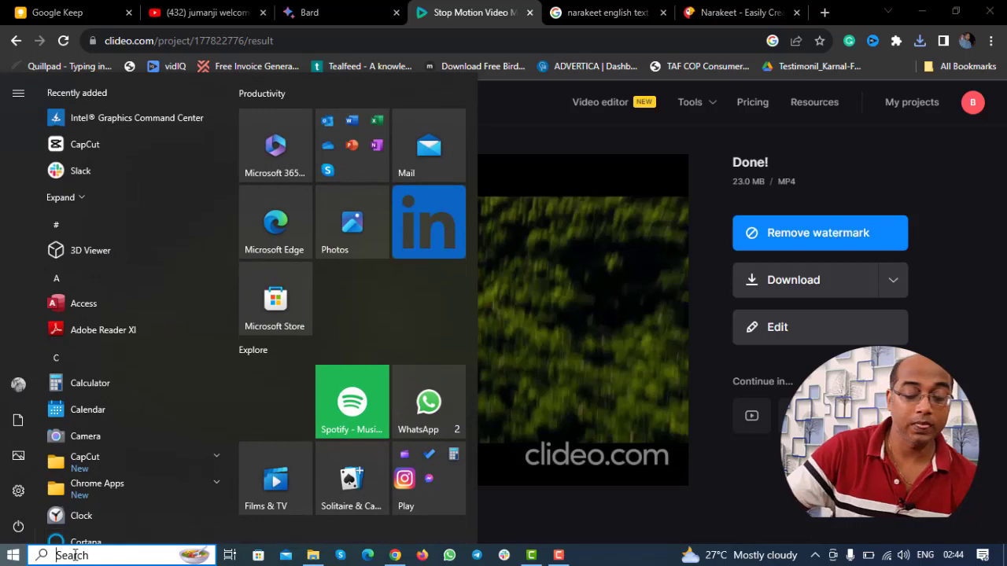
pyautogui.click(74, 555)
pyautogui.write('capcut')
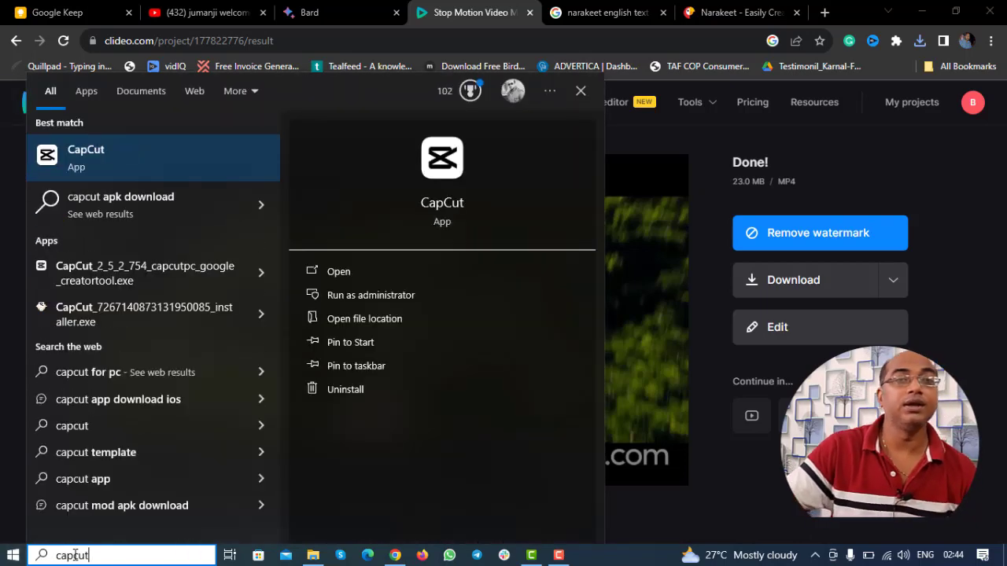
pyautogui.press('Return')
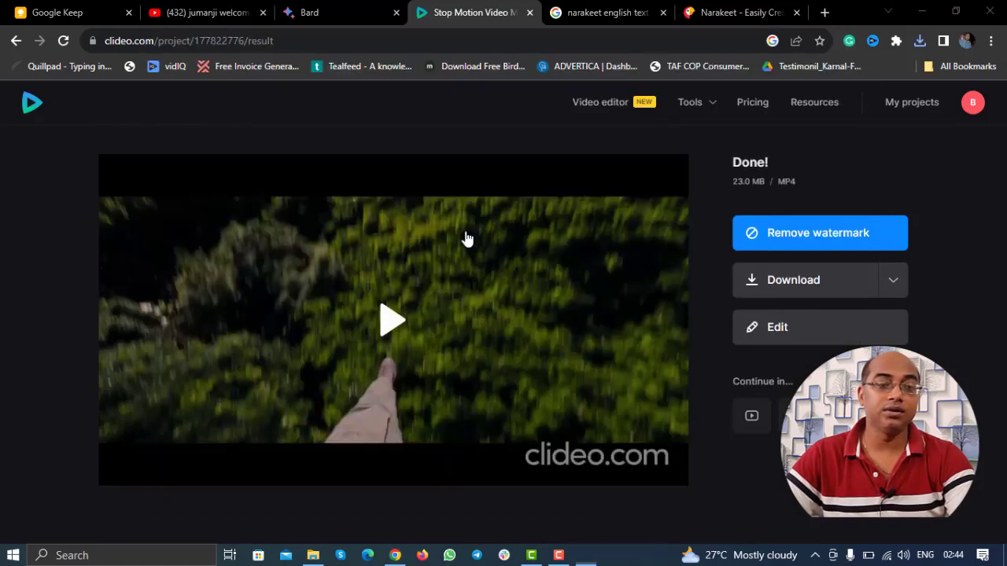
pyautogui.click(587, 556)
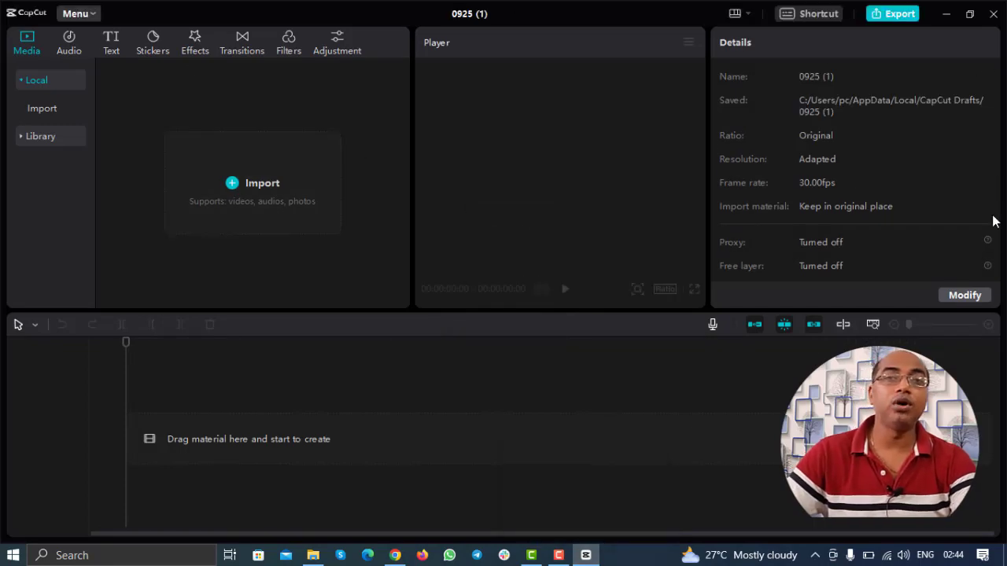
pyautogui.click(968, 13)
pyautogui.click(961, 31)
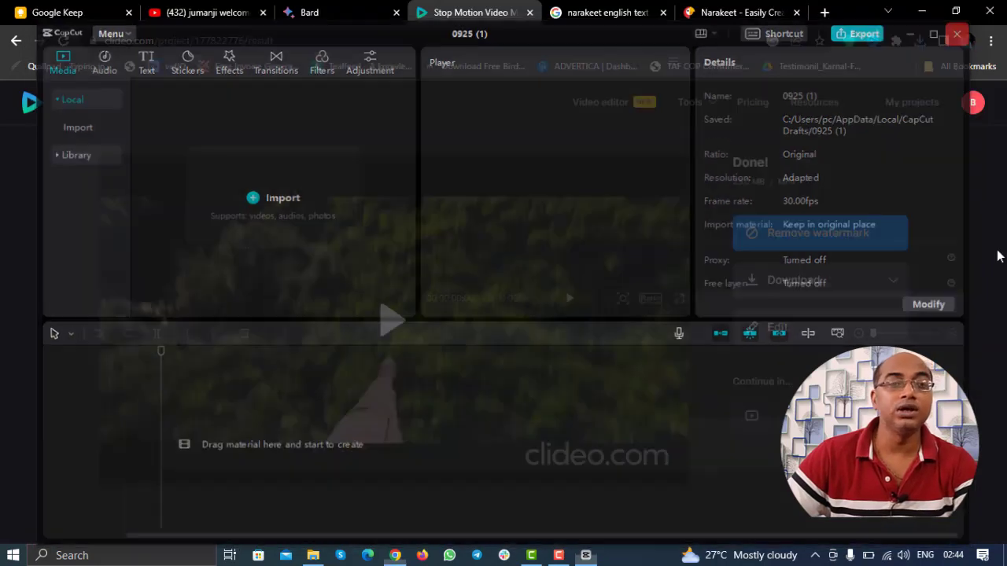
# Step: Close CapCut's home window and import the downloaded Jumanji MP4 into Camtasia's Media Bin
pyautogui.click(848, 48)
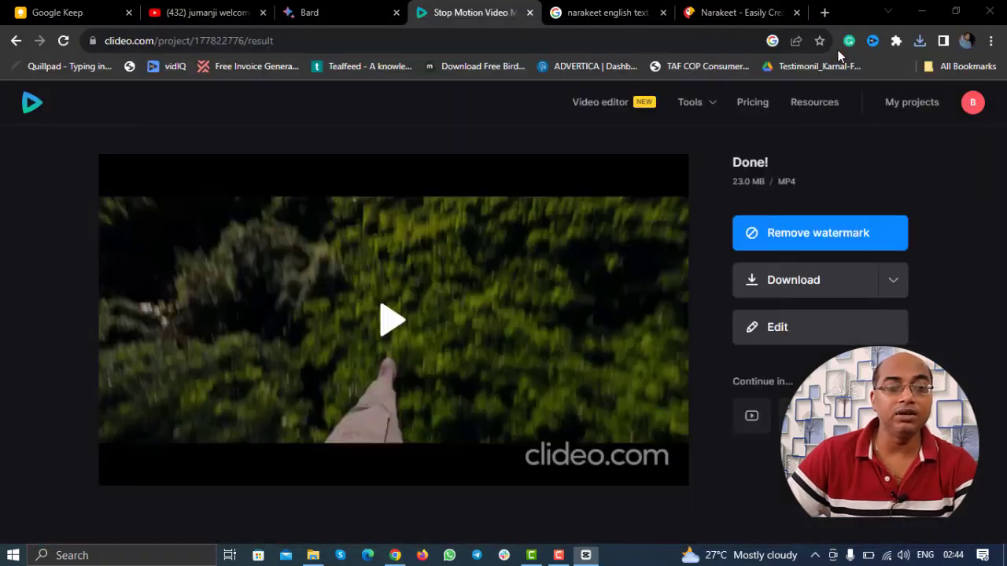
pyautogui.click(529, 554)
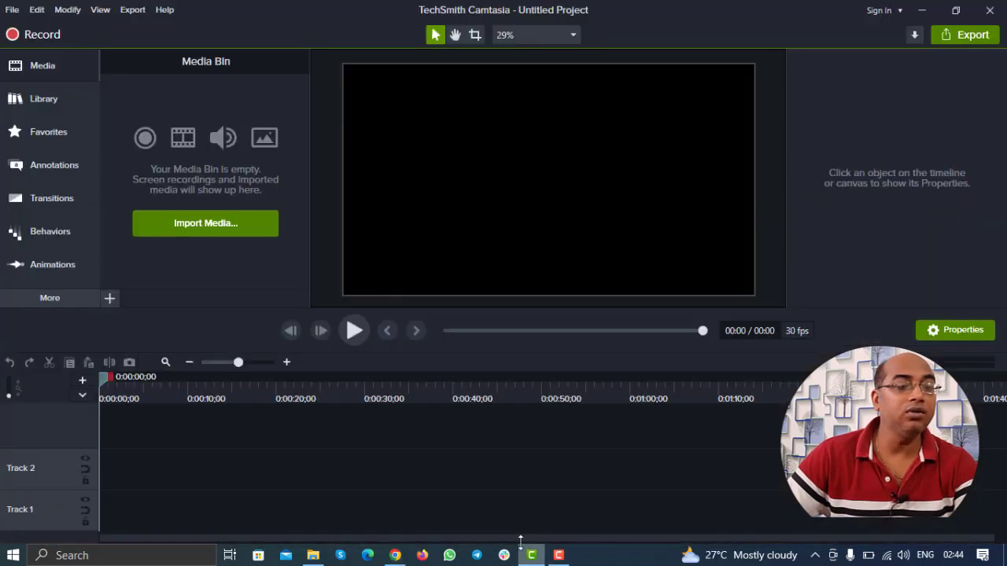
pyautogui.click(203, 228)
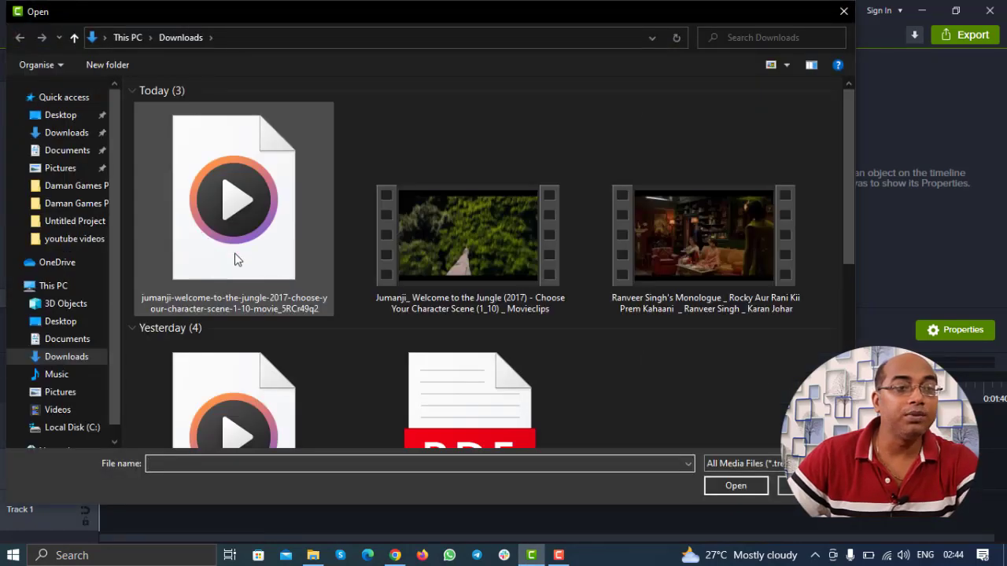
pyautogui.press('Escape')
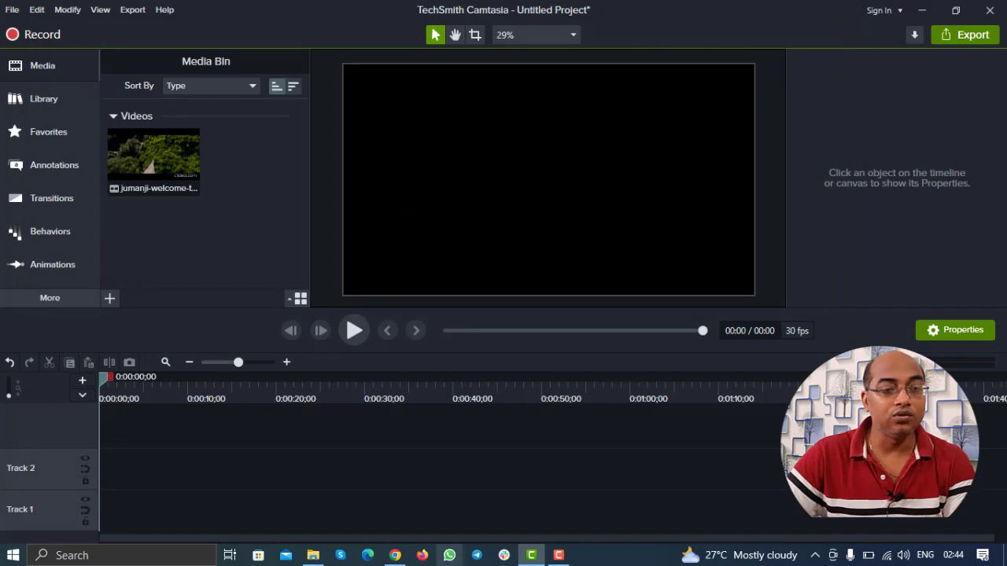
pyautogui.click(394, 555)
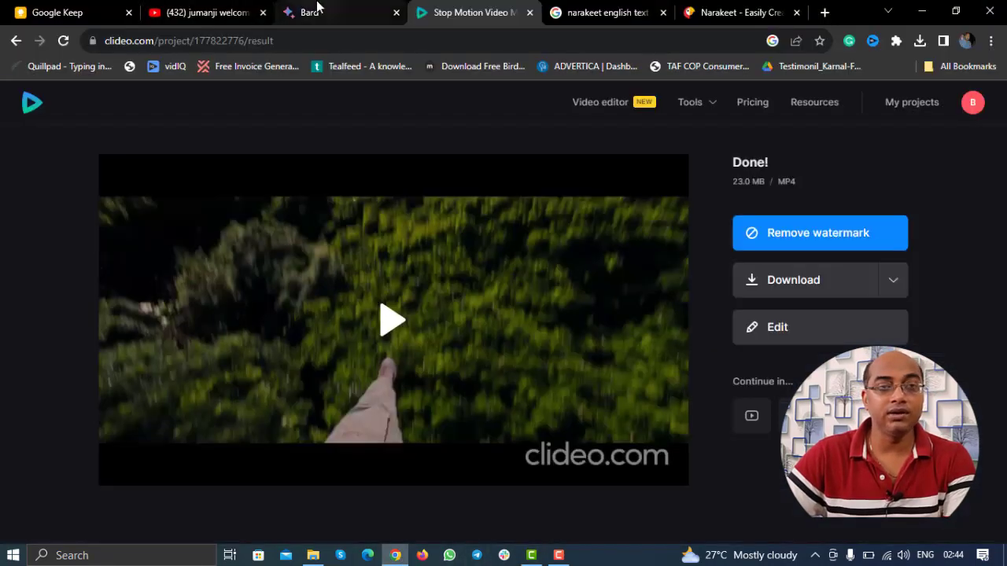
# Step: Download the finished 15-second Narakeet voiceover from its ready page as an m4a file
pyautogui.click(315, 8)
pyautogui.click(639, 8)
pyautogui.click(714, 8)
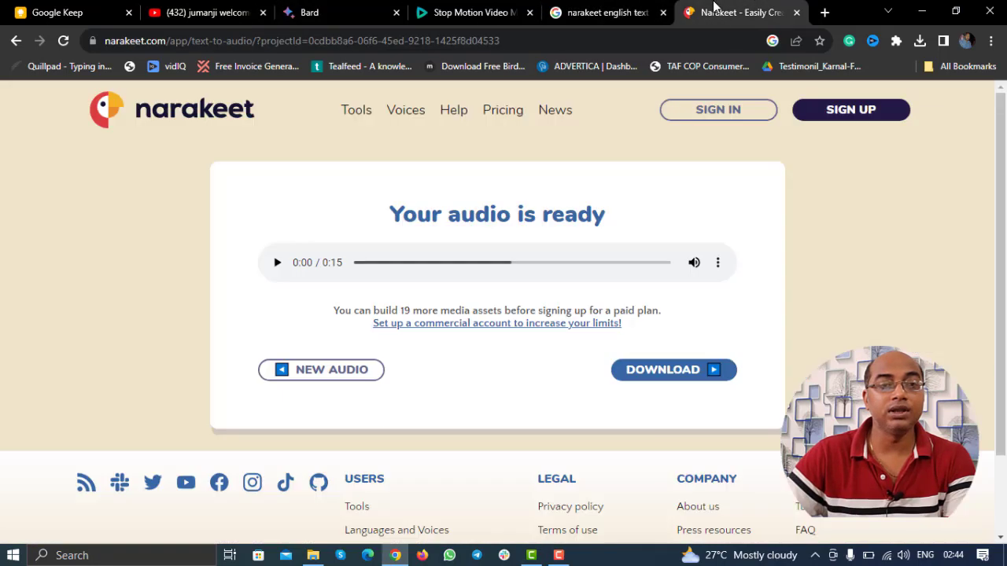
pyautogui.click(697, 375)
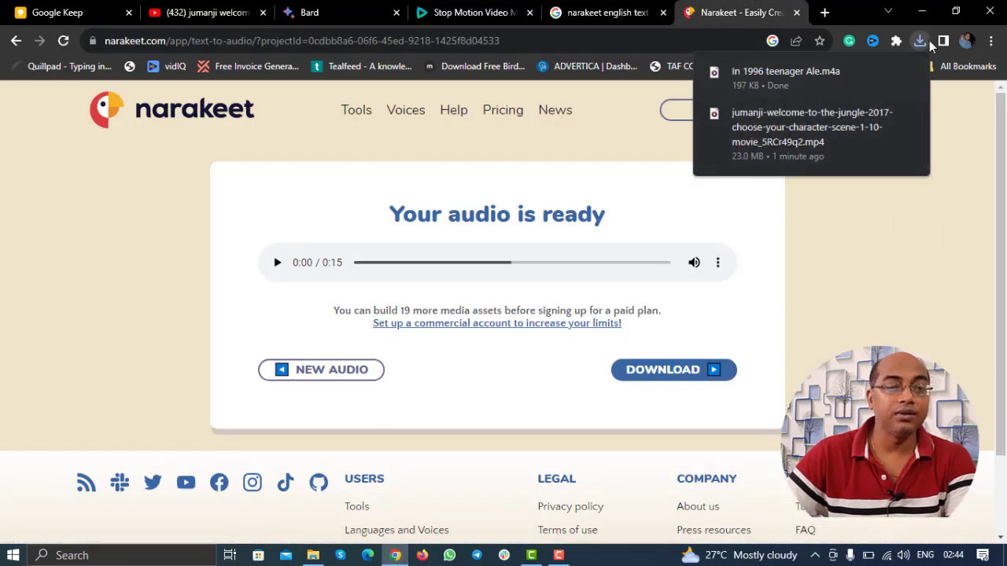
pyautogui.click(531, 556)
# Step: Place the Jumanji clip on Track 1 and scale it to 120.6% to hide the watermark
pyautogui.moveTo(184, 164); pyautogui.dragTo(110, 521)
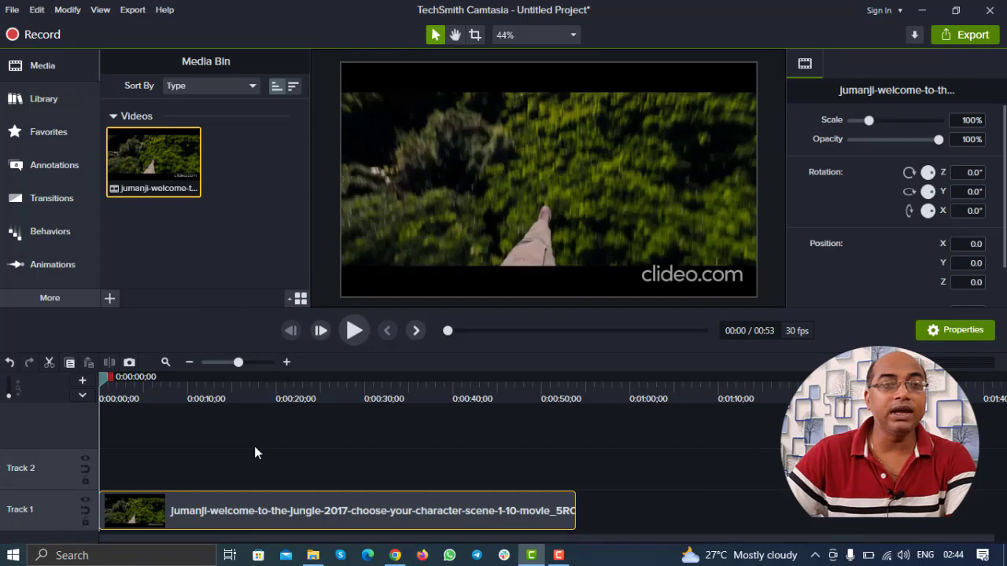
pyautogui.click(254, 446)
pyautogui.click(581, 200)
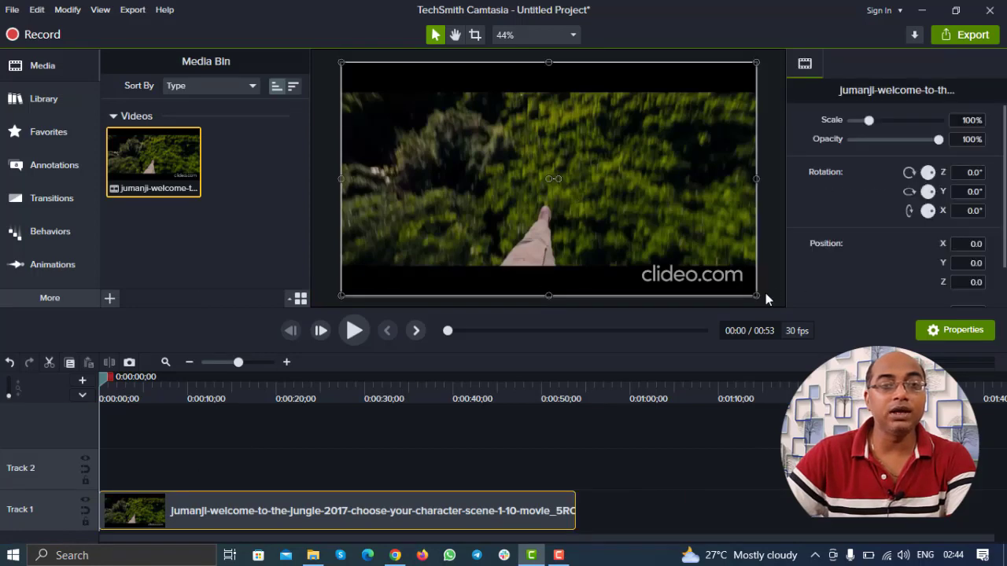
pyautogui.moveTo(760, 294); pyautogui.dragTo(816, 321)
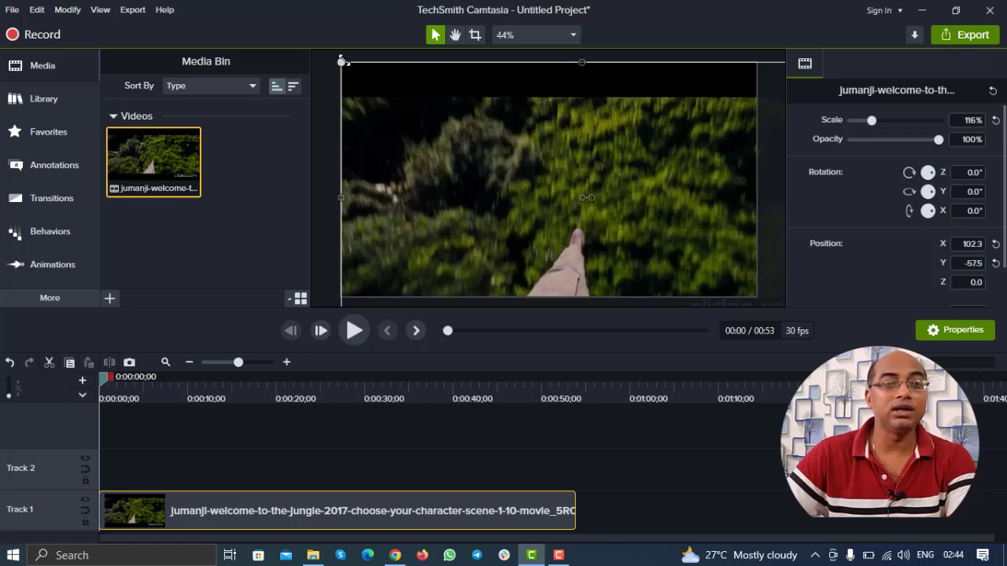
pyautogui.moveTo(342, 61); pyautogui.dragTo(323, 53)
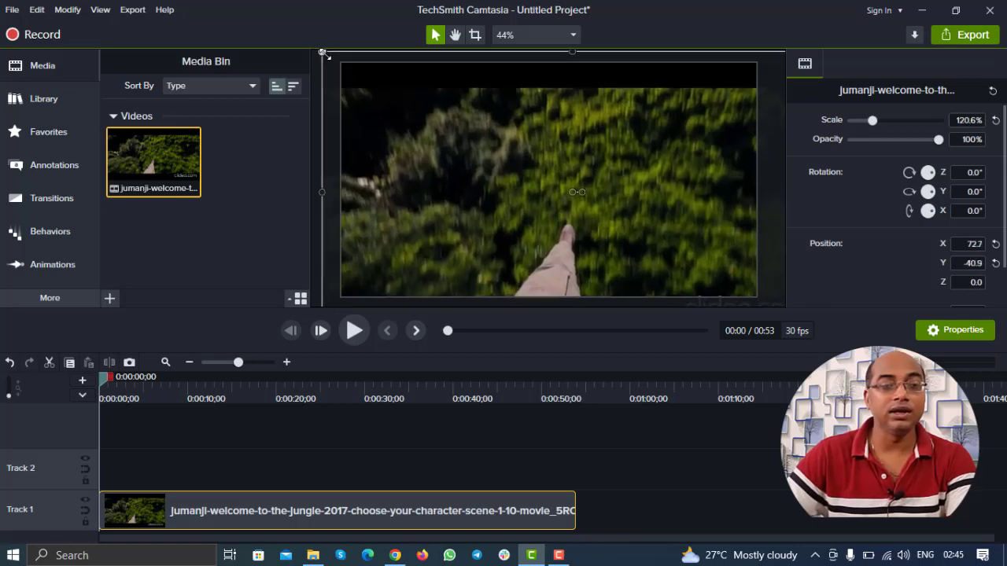
pyautogui.click(468, 445)
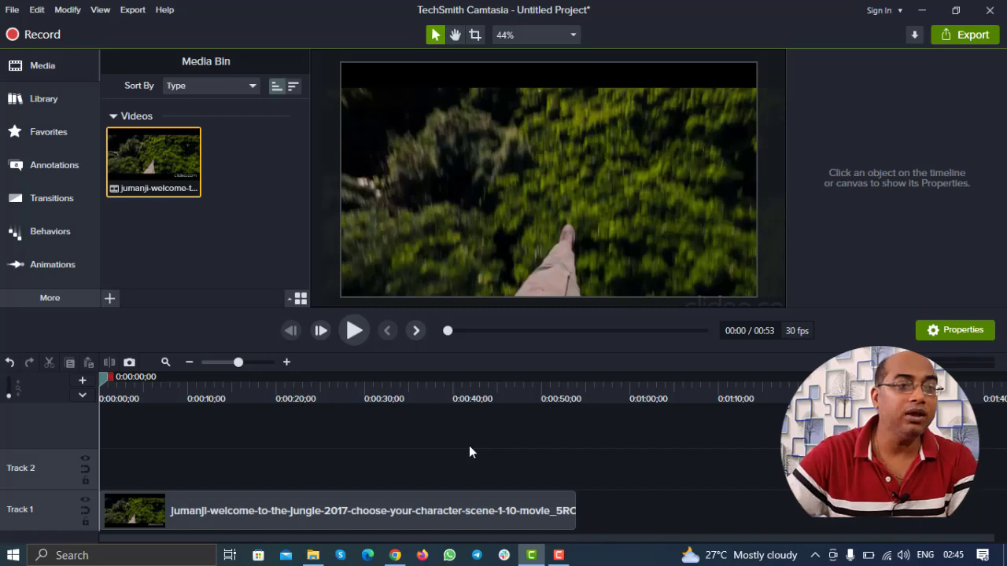
# Step: Import the 'In 1996 teenager Ale' voiceover from Downloads into the Media Bin
pyautogui.click(113, 297)
pyautogui.click(129, 251)
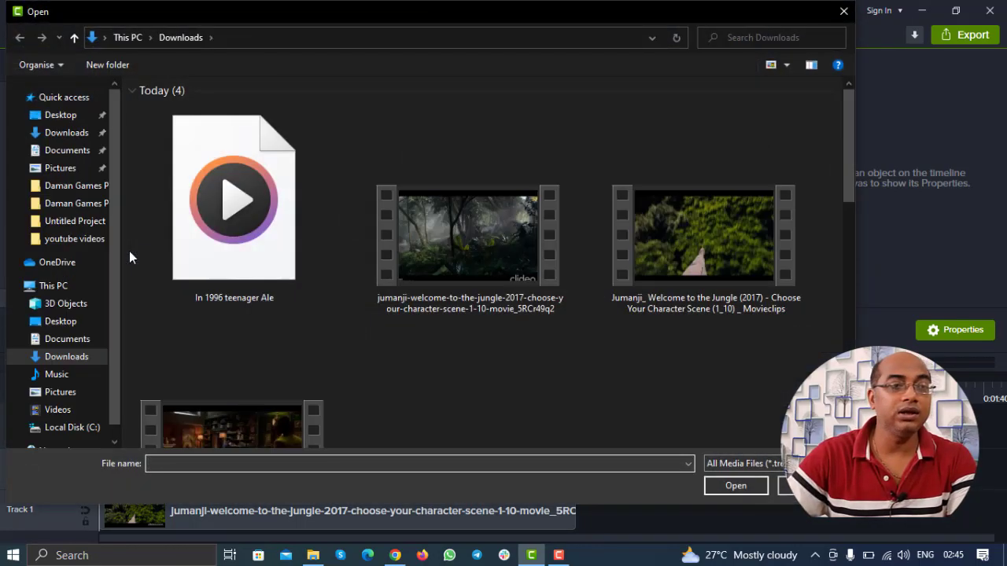
pyautogui.doubleClick(206, 217)
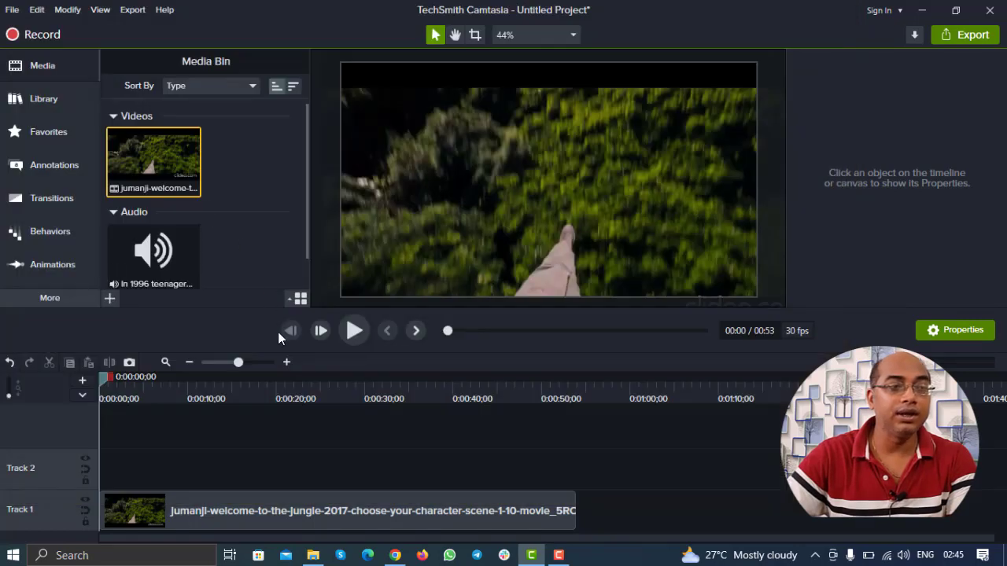
pyautogui.click(331, 512)
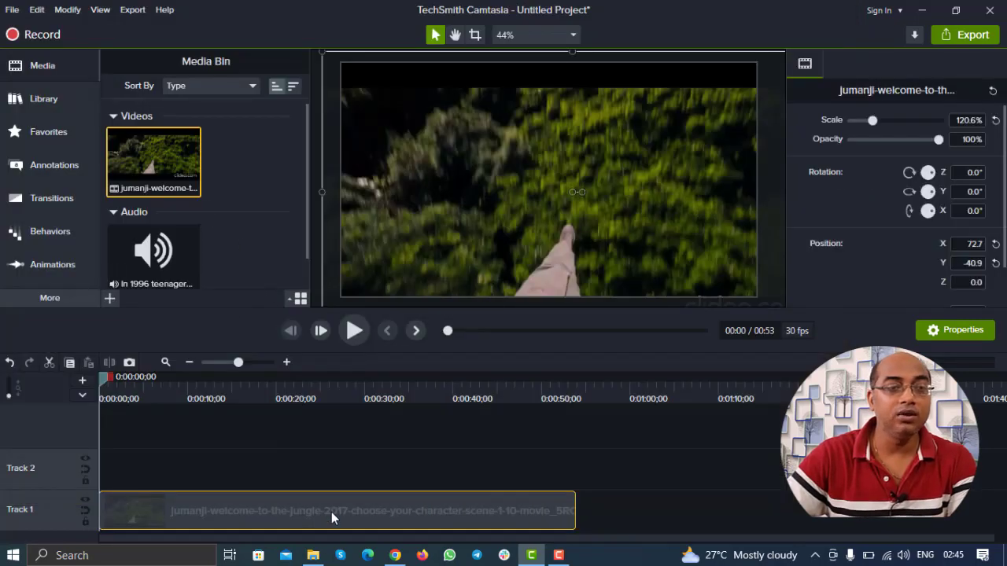
pyautogui.rightClick(331, 512)
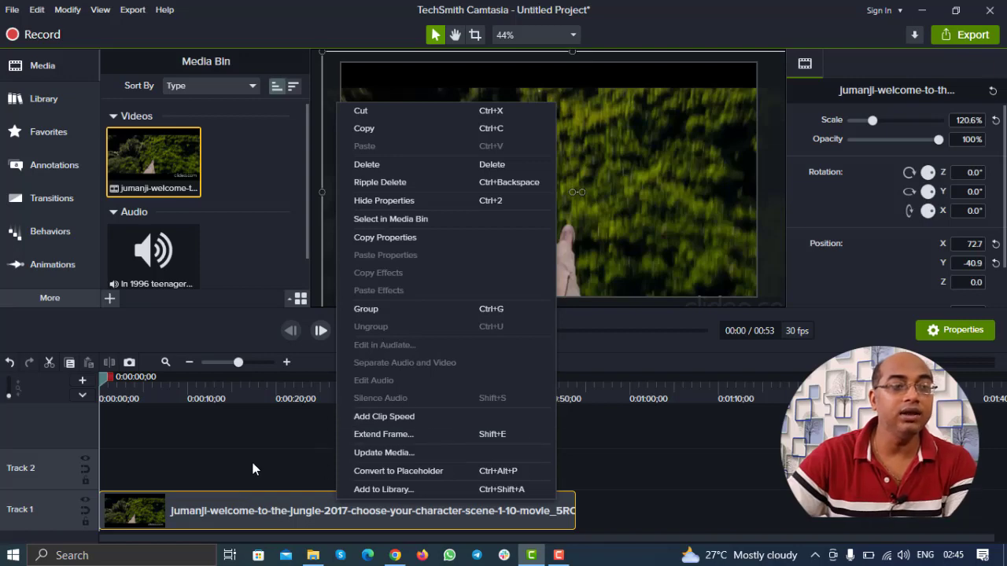
pyautogui.click(252, 468)
# Step: Zoom the timeline and preview the Jumanji clip up to 0:00:06;02
pyautogui.click(287, 362)
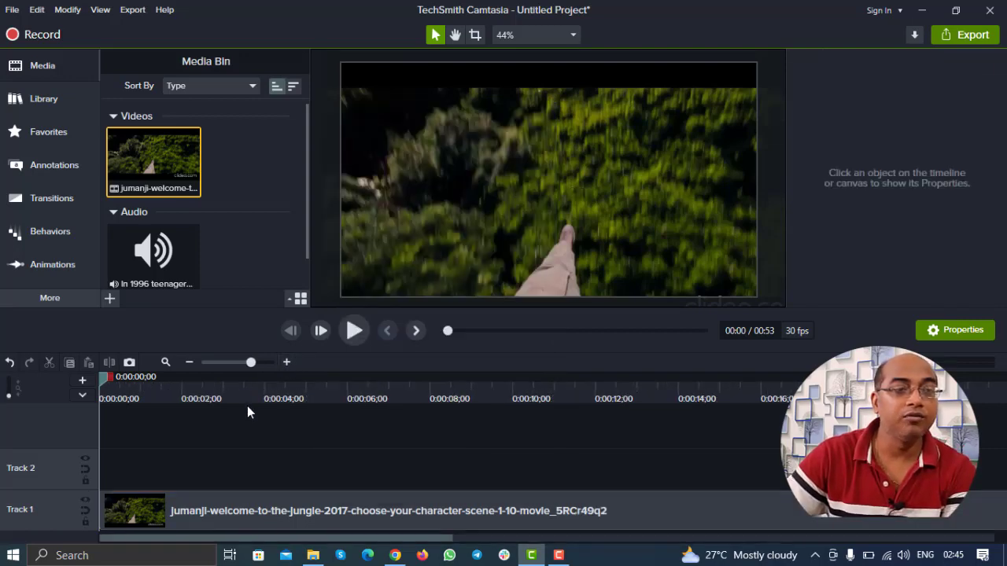
pyautogui.click(354, 330)
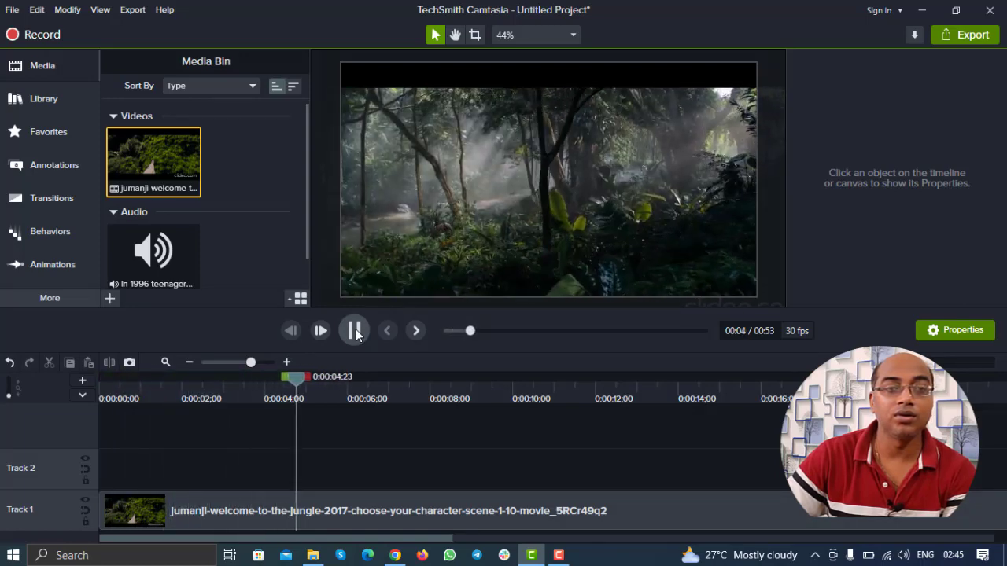
pyautogui.click(355, 332)
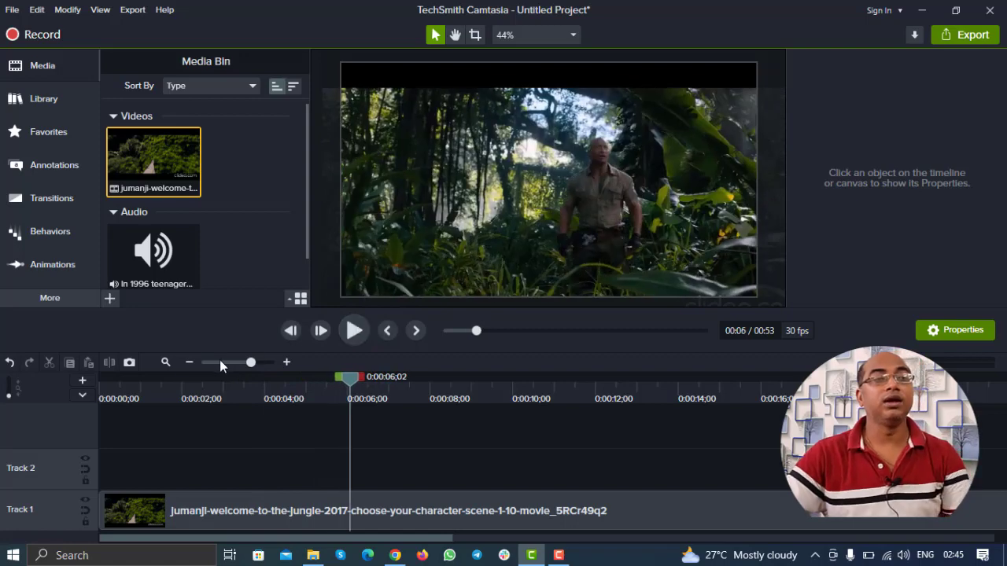
pyautogui.click(189, 362)
# Step: Place the voiceover on Track 2 beneath the clip and rewind the playhead to the start
pyautogui.moveTo(154, 257); pyautogui.dragTo(77, 469)
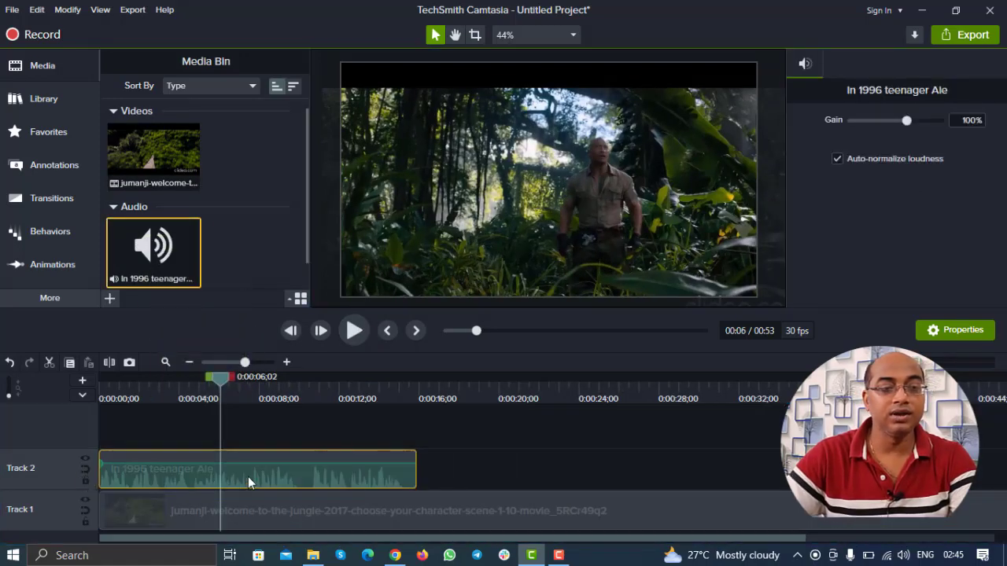
pyautogui.click(466, 446)
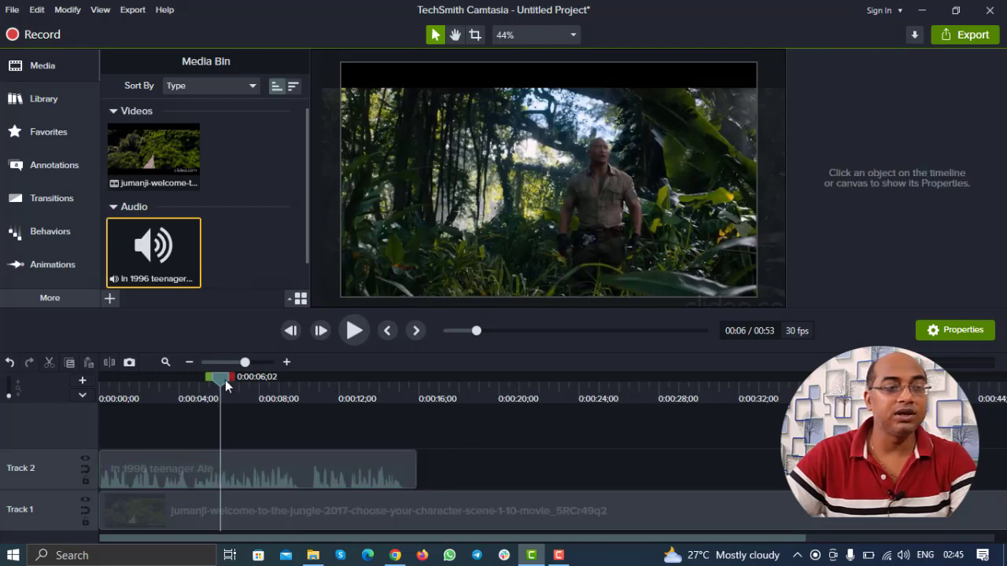
pyautogui.moveTo(226, 385); pyautogui.dragTo(90, 384)
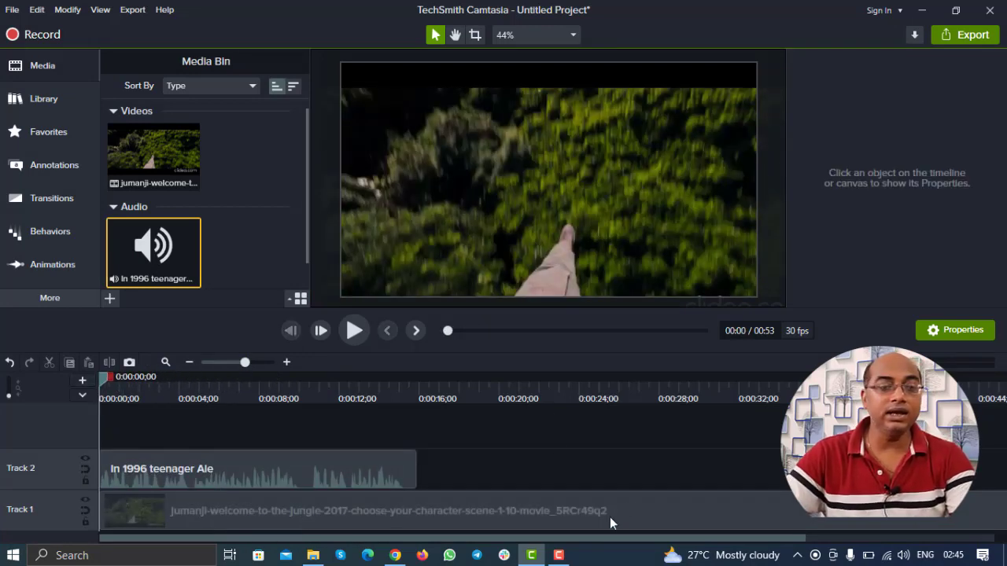
pyautogui.click(393, 555)
pyautogui.click(346, 12)
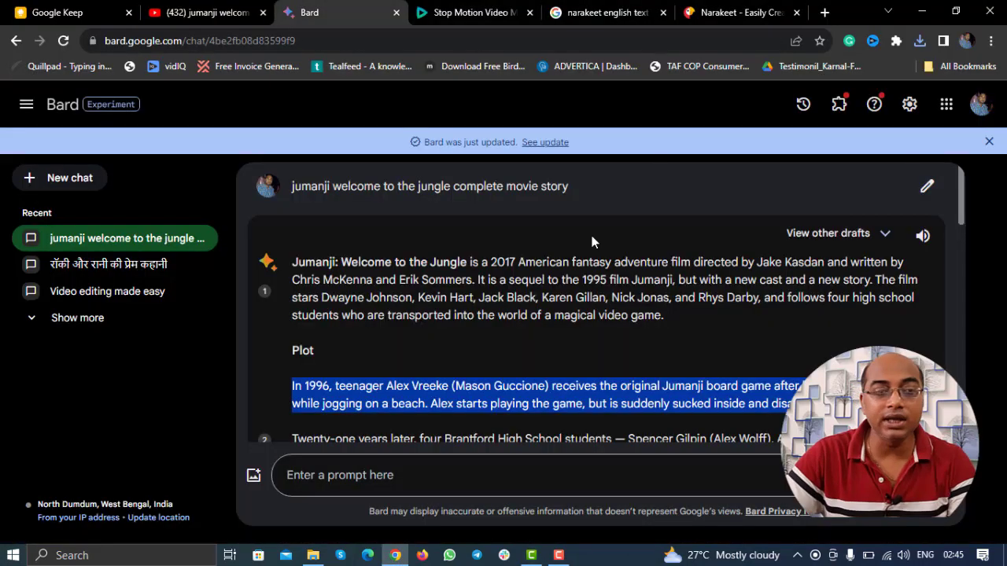
pyautogui.scroll(-8, 618, 342)
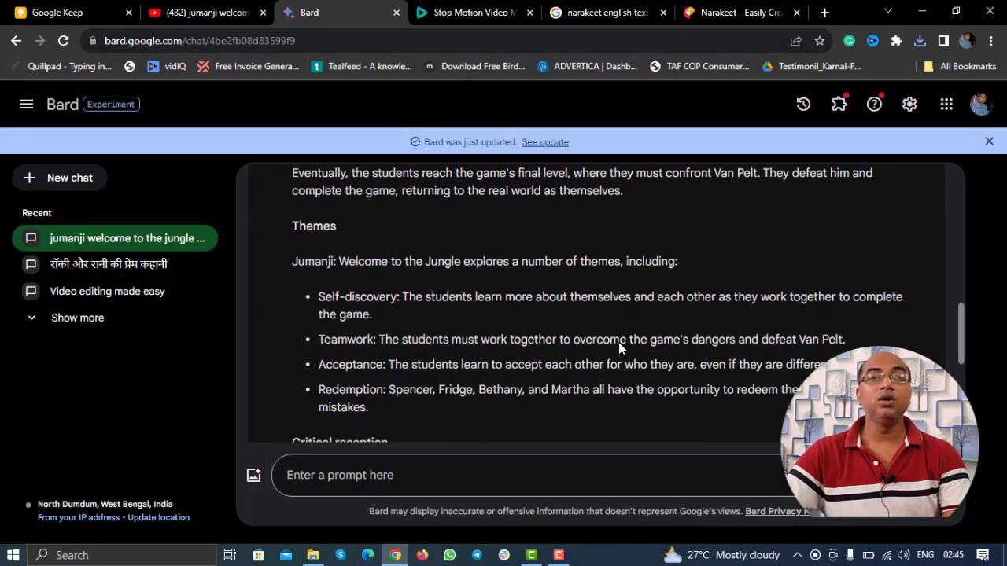
pyautogui.scroll(-4, 619, 342)
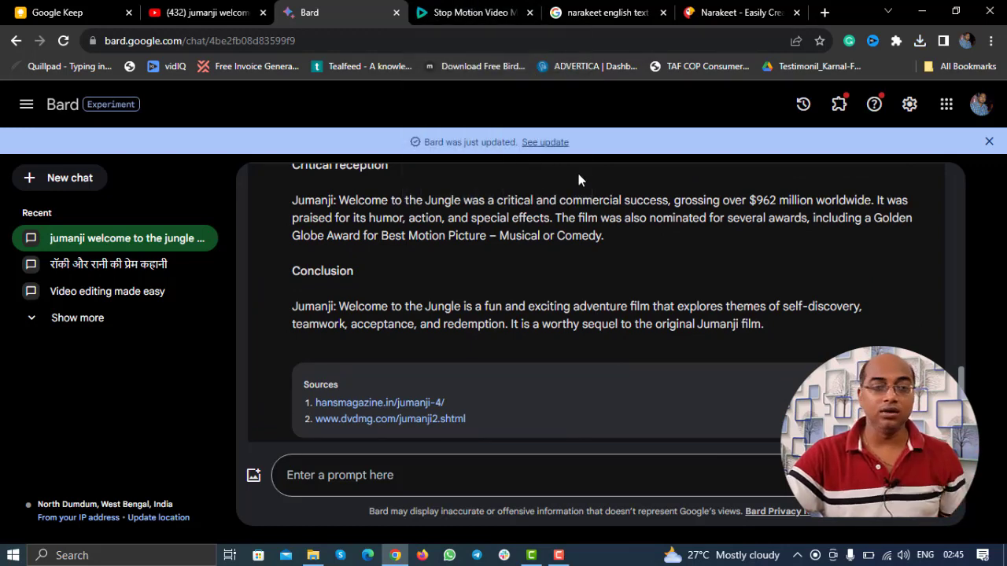
pyautogui.click(532, 551)
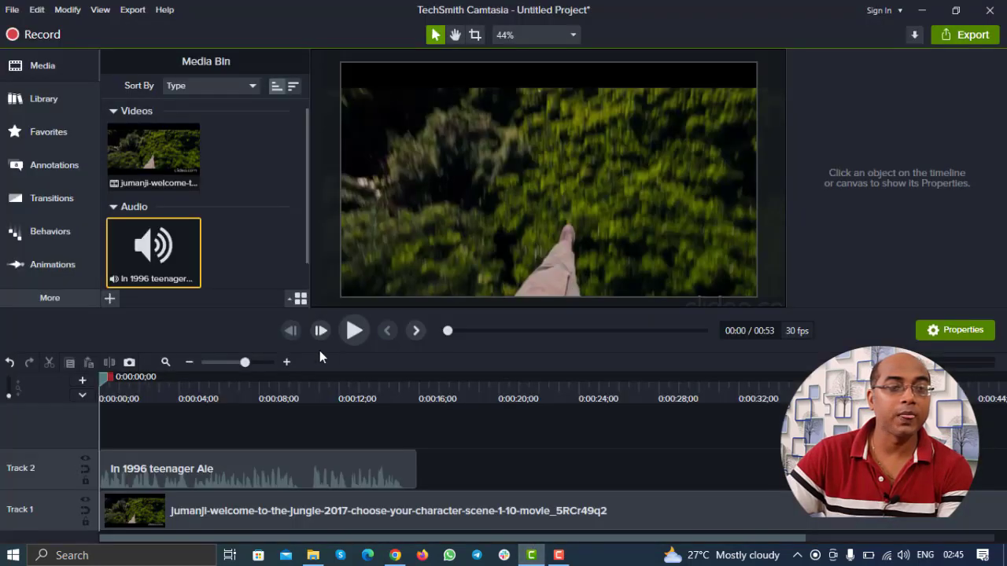
# Step: Preview the clip with its voiceover up to 0:10, then return to Chrome
pyautogui.click(351, 333)
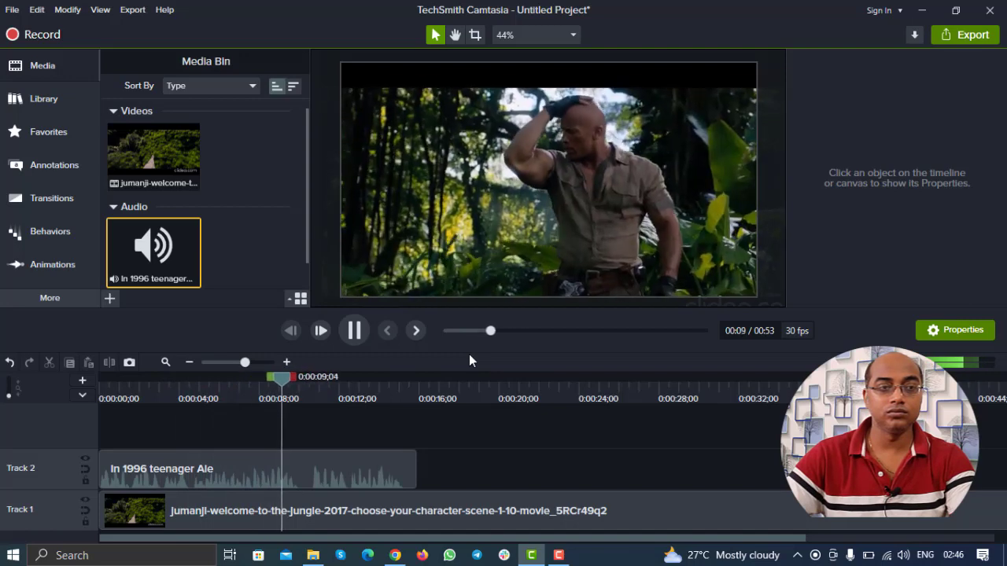
pyautogui.click(344, 342)
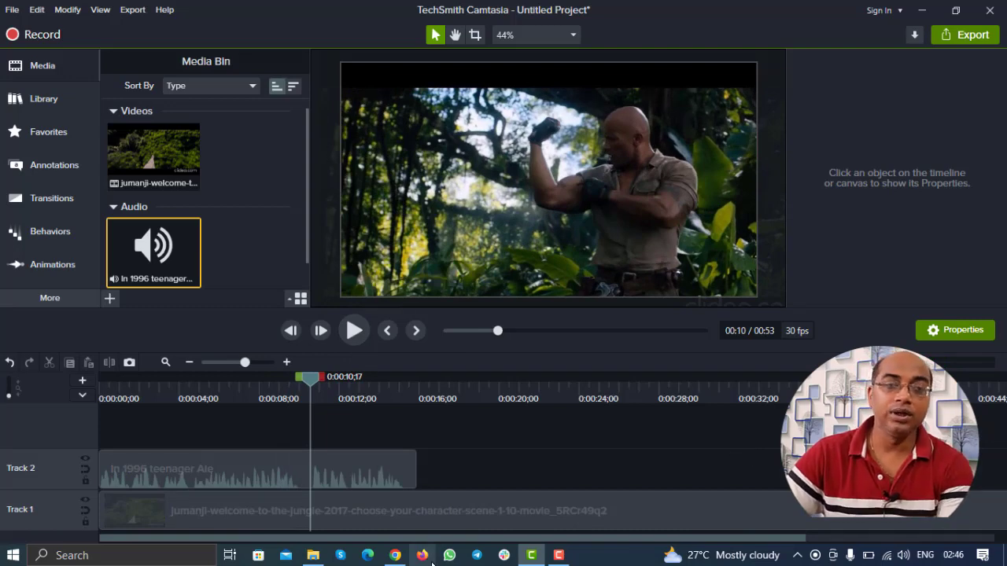
pyautogui.click(396, 555)
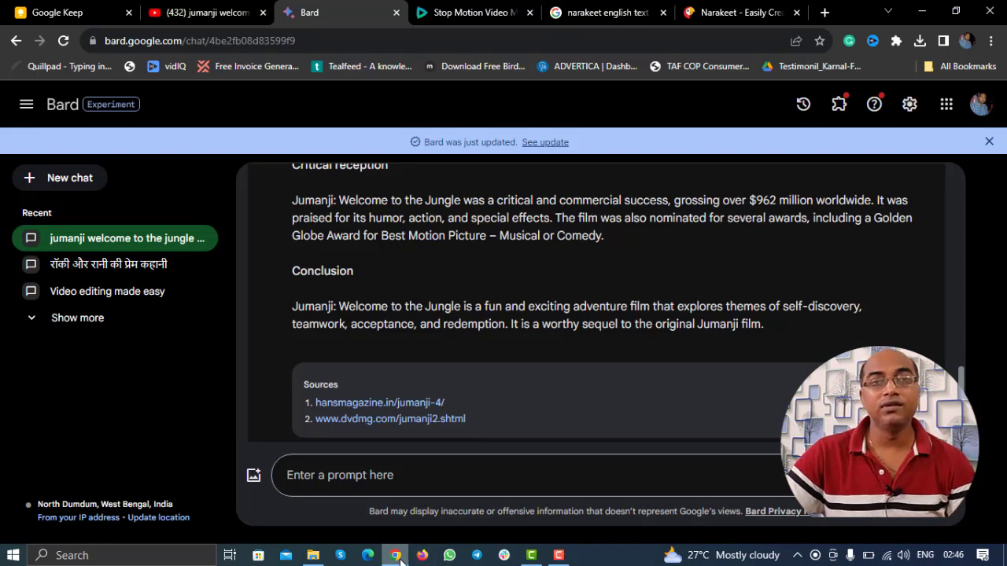
# Step: Search Google for 'urlshotx' and open the UrlShortx website from the results
pyautogui.click(739, 11)
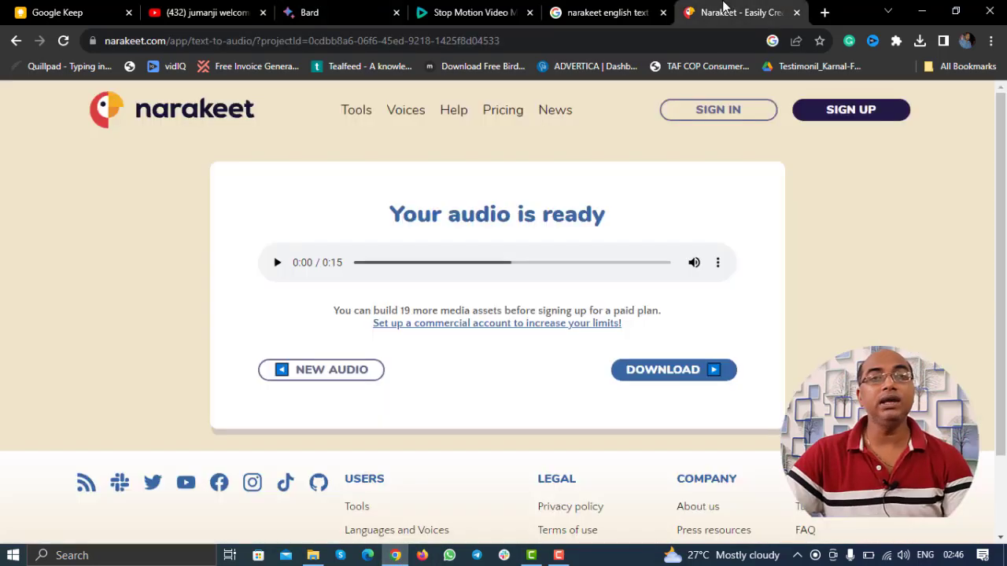
pyautogui.click(707, 39)
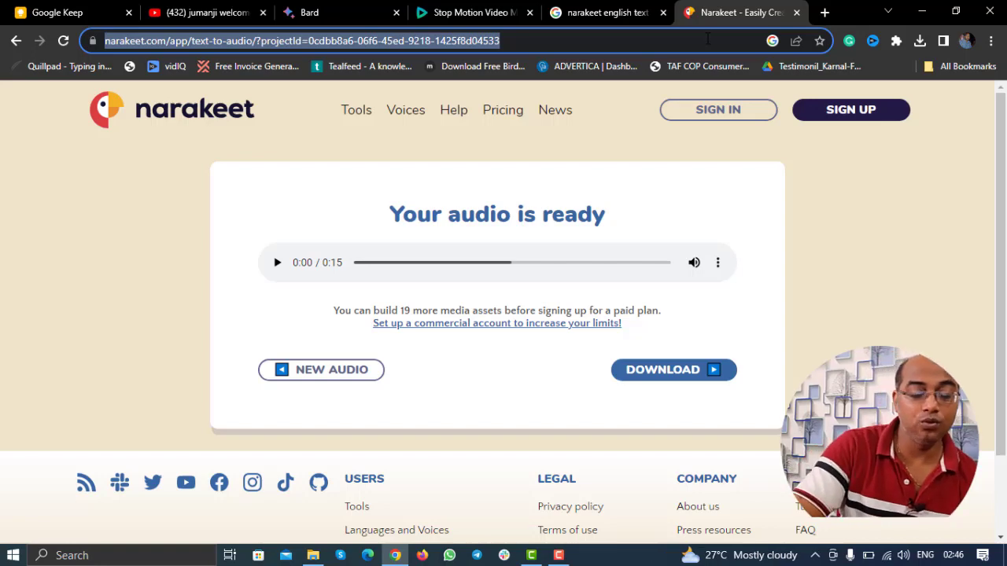
pyautogui.write('urlshot')
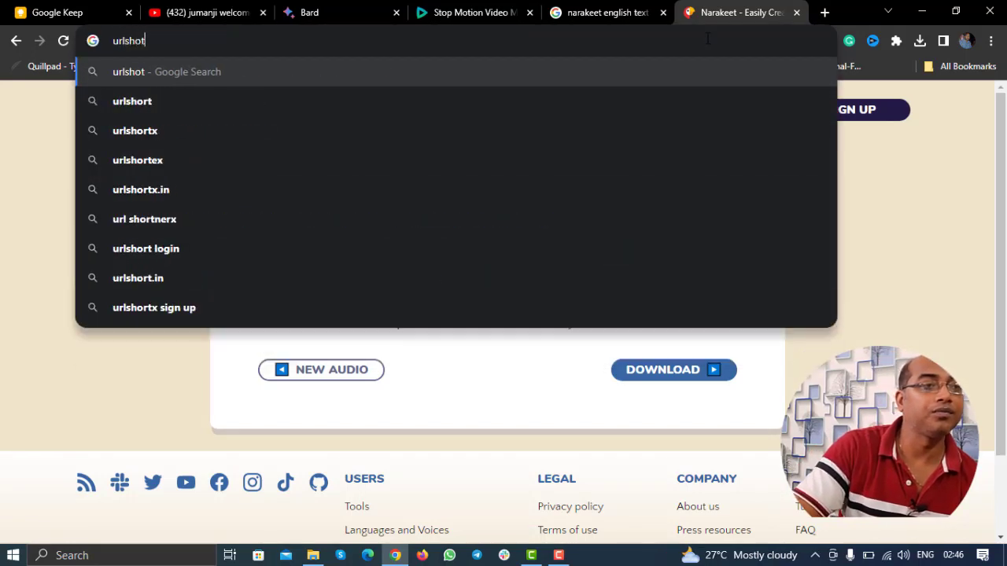
pyautogui.write('x')
pyautogui.press('Return')
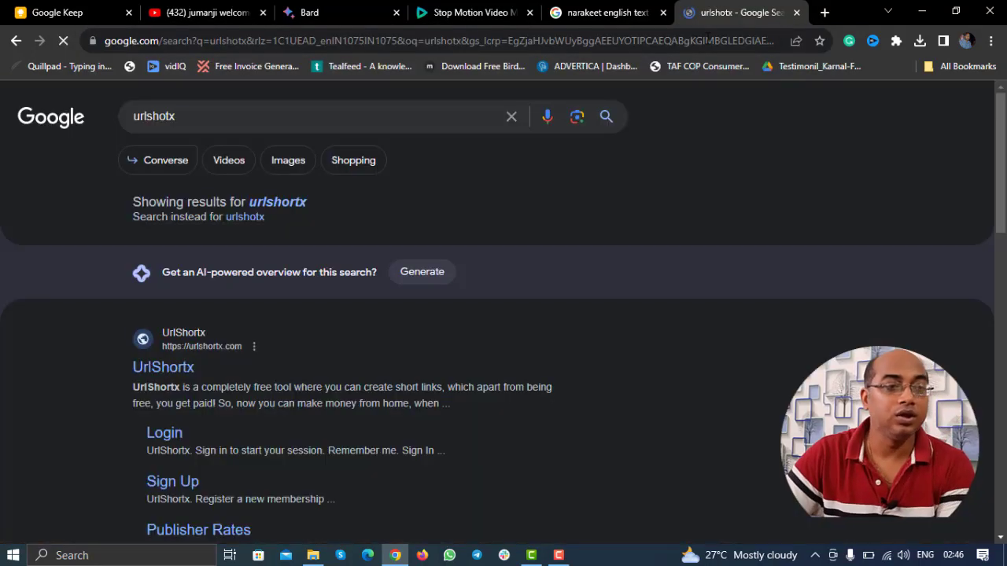
pyautogui.click(175, 367)
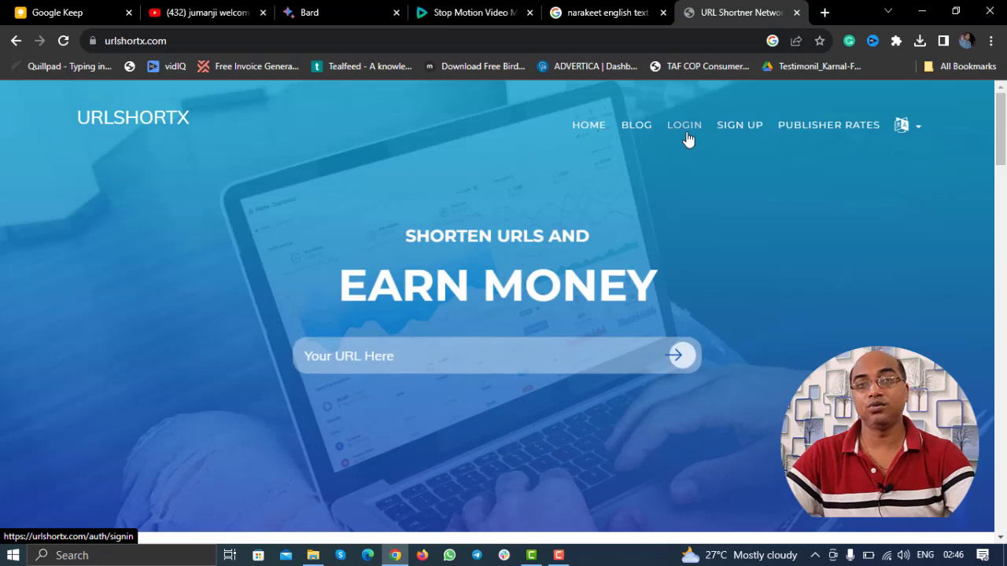
# Step: Log in to UrlShortx through the reCAPTCHA check and dismiss the saved-passwords warning
pyautogui.click(687, 139)
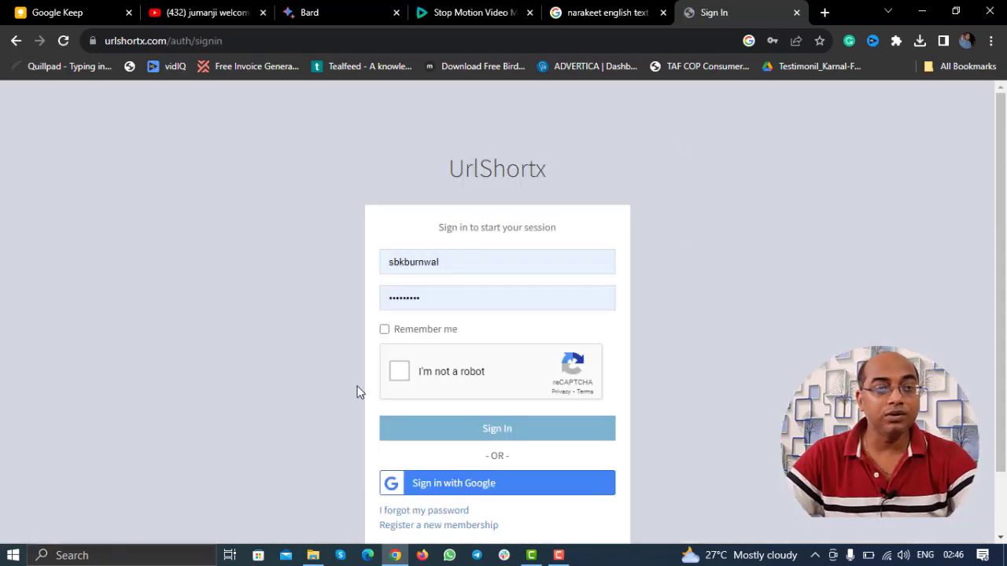
pyautogui.click(398, 372)
pyautogui.click(515, 429)
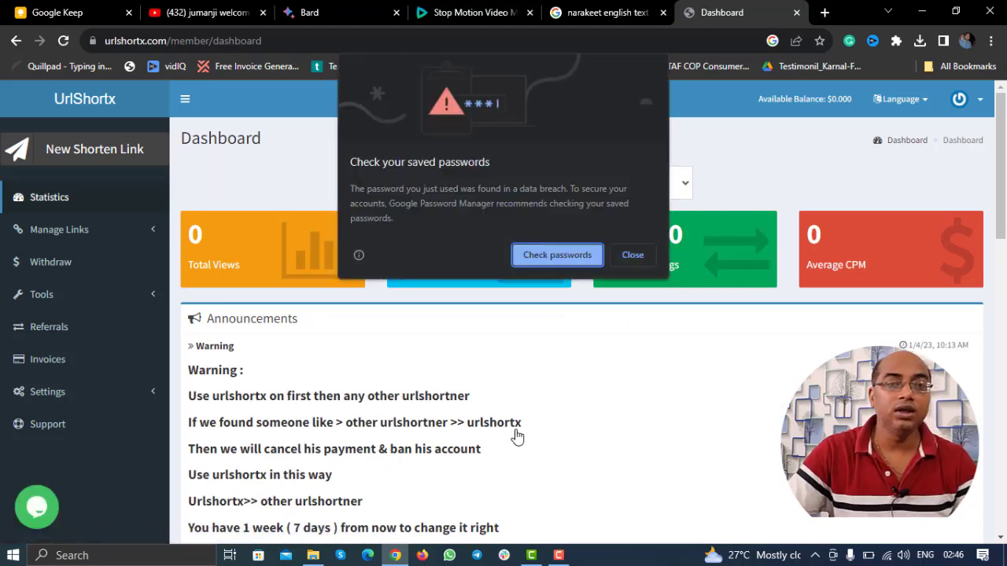
pyautogui.click(636, 257)
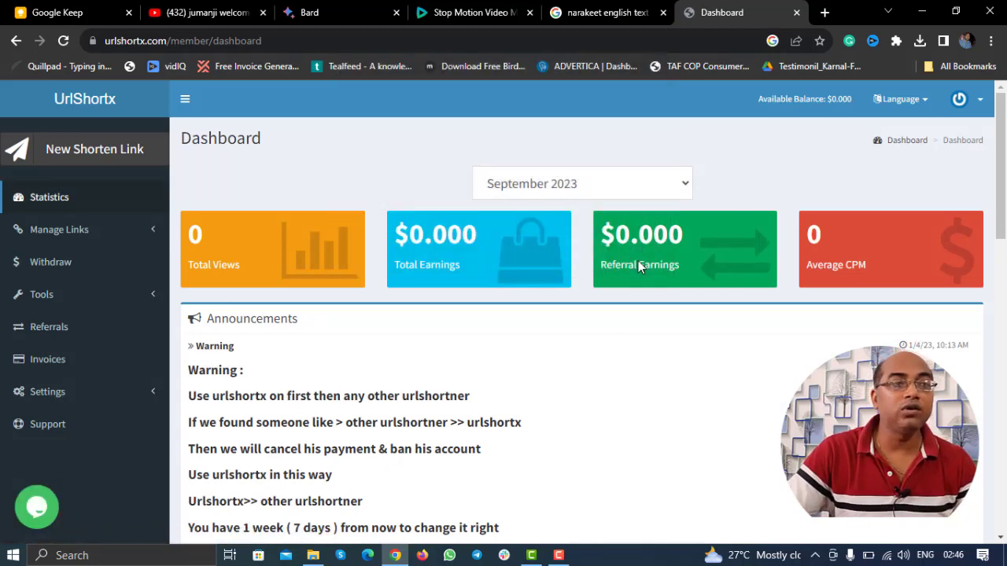
pyautogui.rightClick(103, 102)
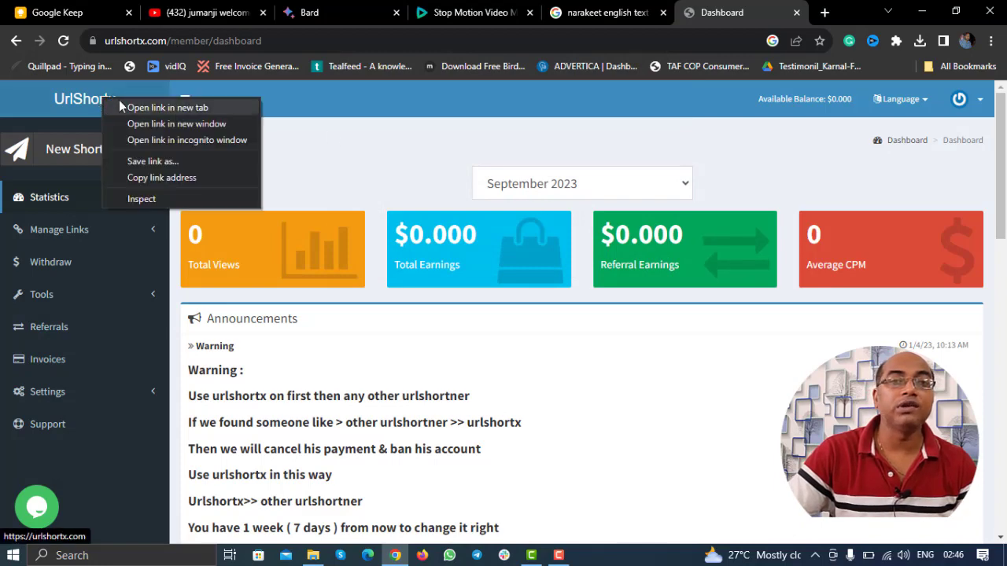
# Step: Open the UrlShortx homepage in a new tab and review the Publisher Rates table ($15.000 per 1000 views)
pyautogui.click(120, 104)
pyautogui.click(752, 8)
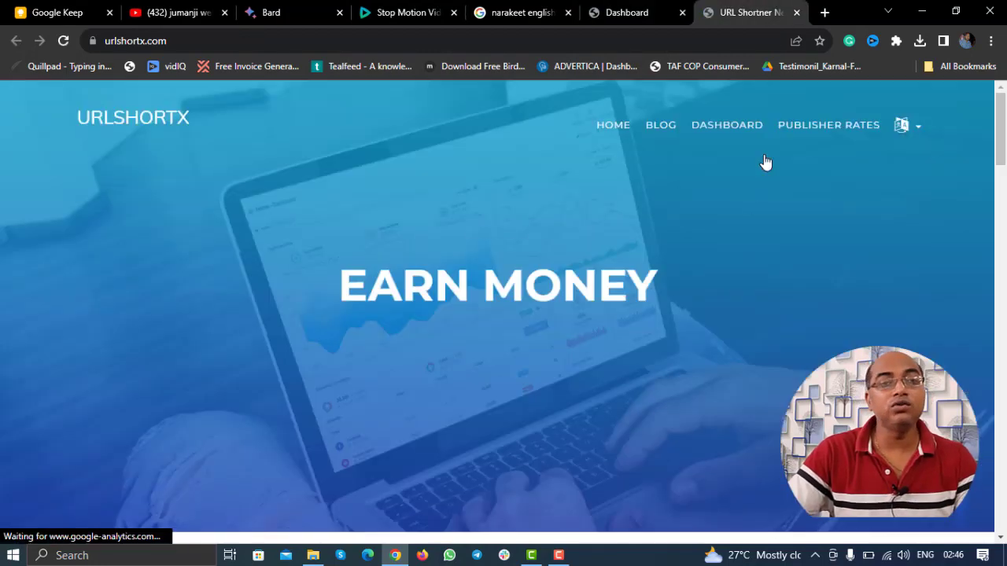
pyautogui.scroll(-5, 677, 251)
pyautogui.scroll(-4, 680, 257)
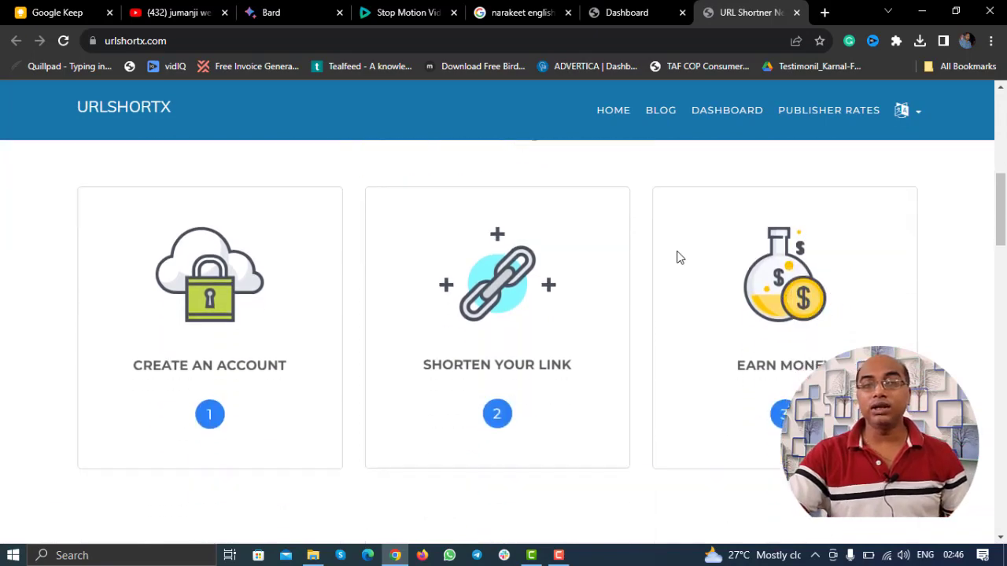
pyautogui.scroll(-4, 680, 257)
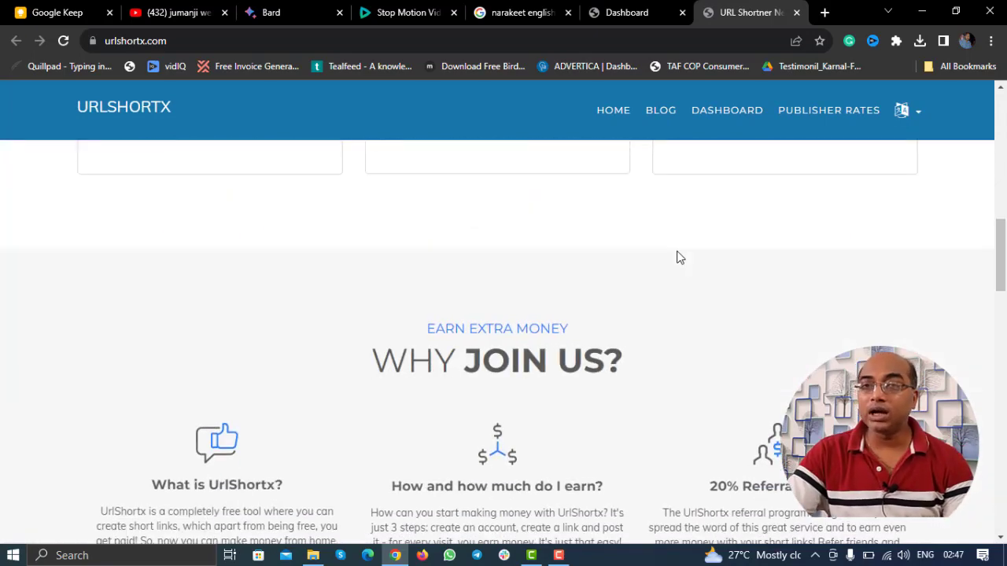
pyautogui.scroll(-3, 680, 257)
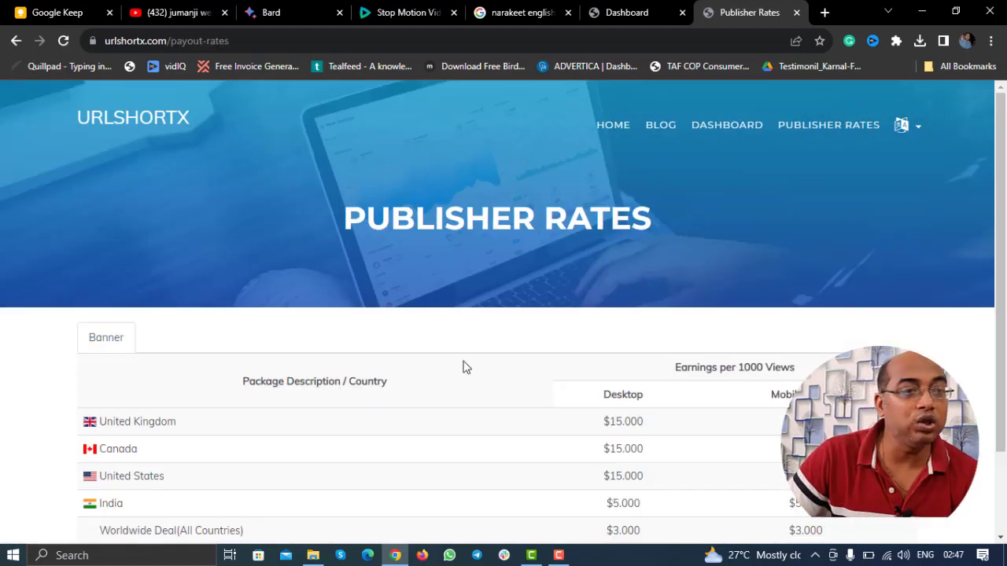
pyautogui.scroll(-2, 315, 360)
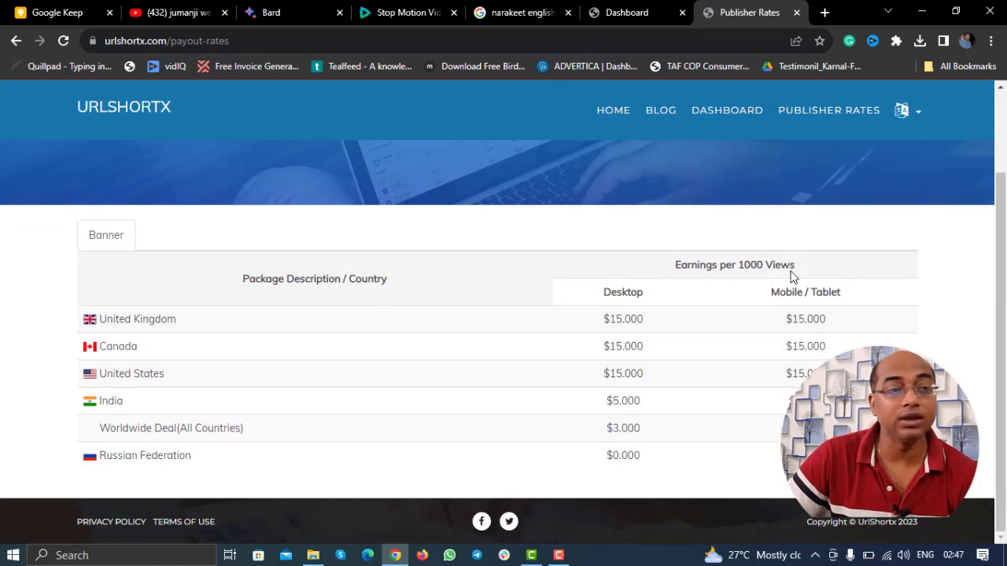
pyautogui.moveTo(792, 272); pyautogui.dragTo(674, 266)
pyautogui.click(105, 346)
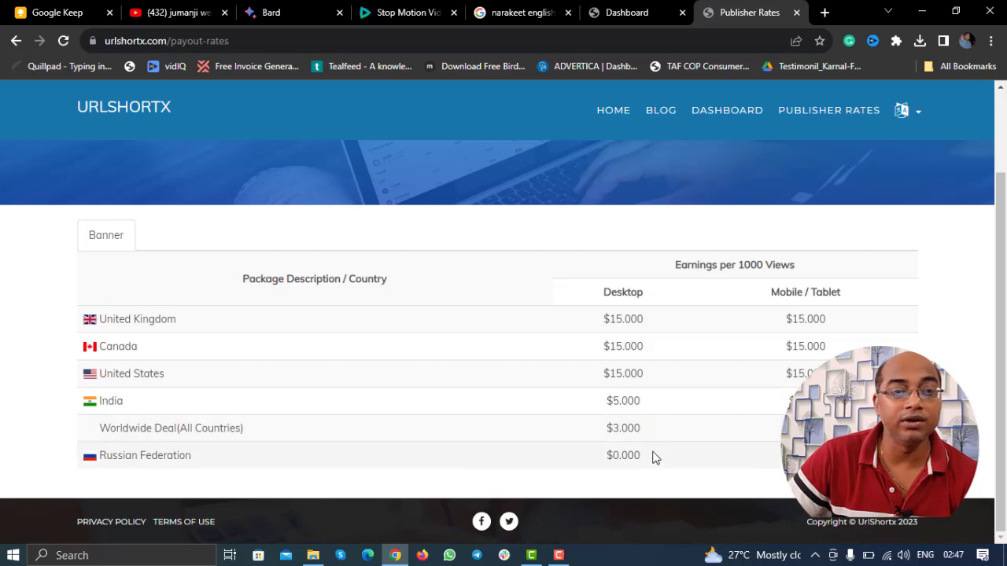
pyautogui.tripleClick(180, 456)
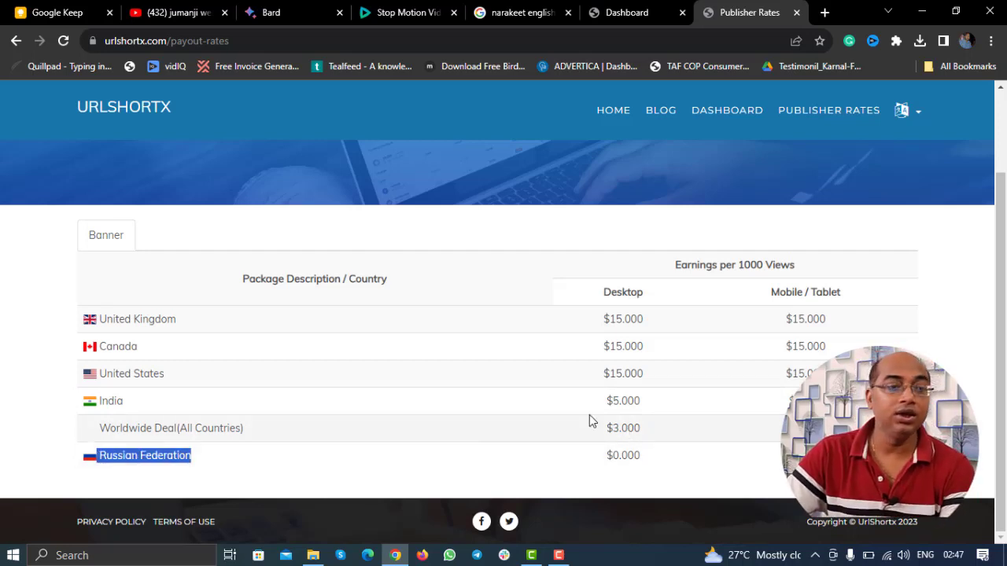
pyautogui.scroll(2, 589, 415)
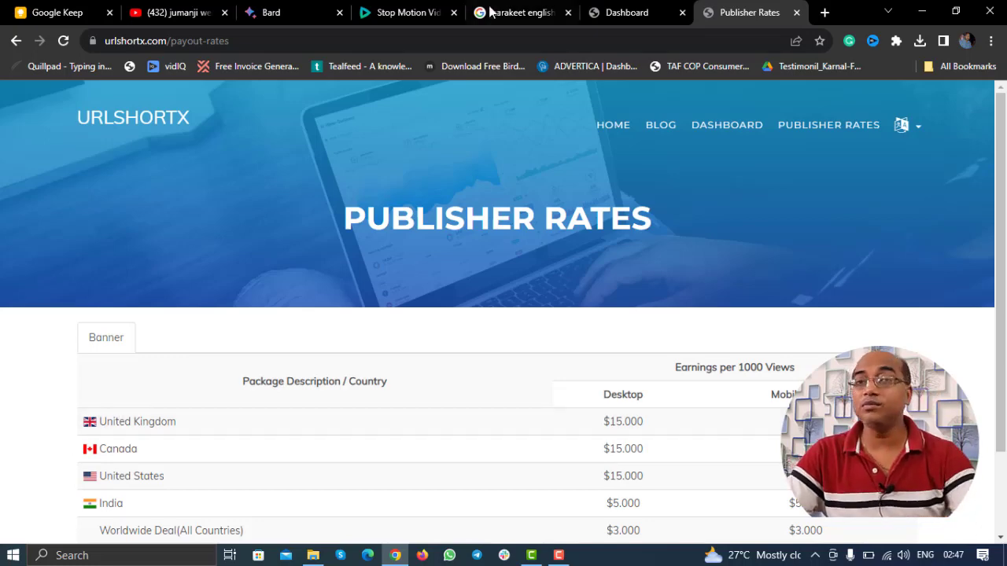
# Step: Back on the dashboard, start a new tab searching 'jumaji welcome'
pyautogui.click(639, 10)
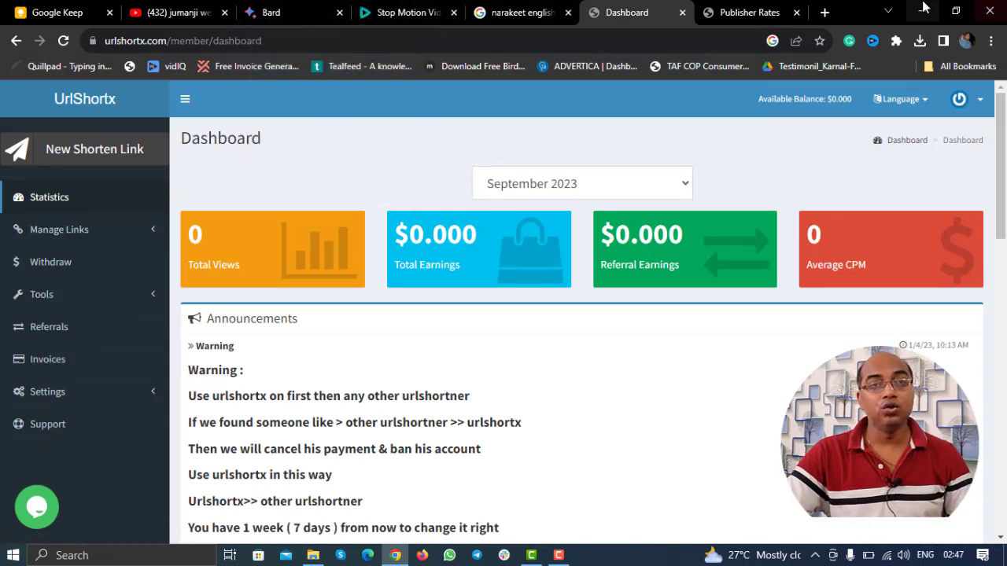
pyautogui.click(825, 12)
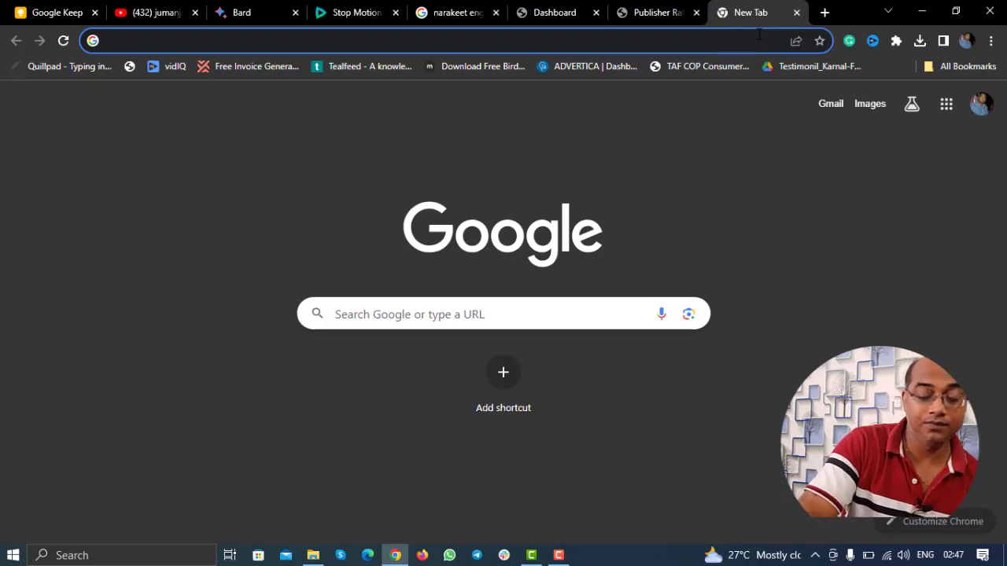
pyautogui.write('juma')
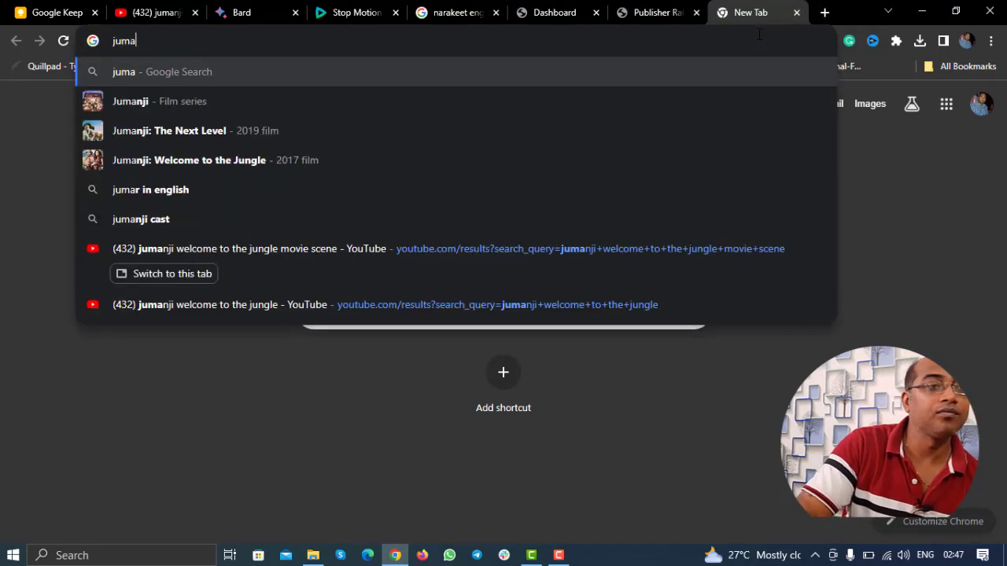
pyautogui.write('ji welcome')
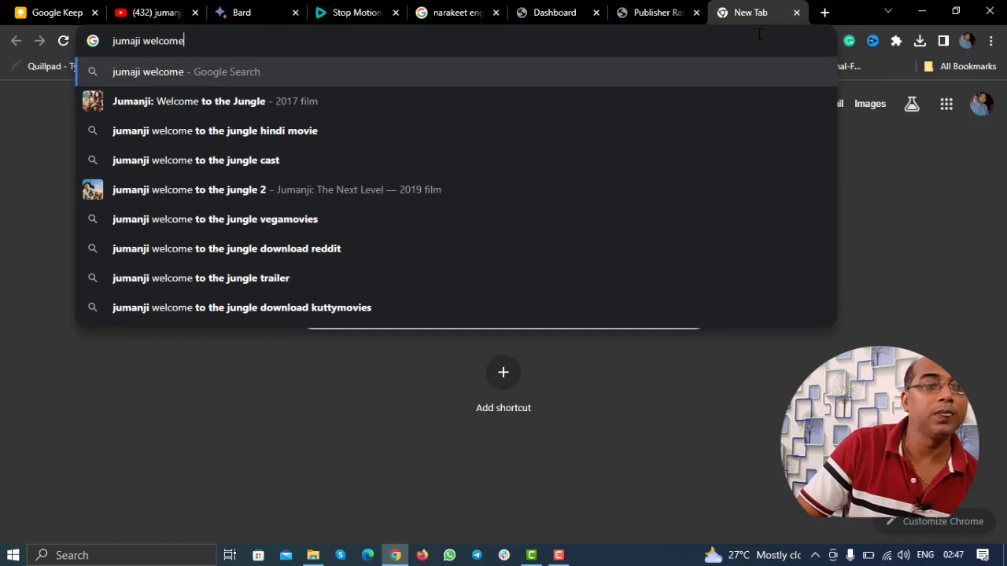
# Step: Search Google for 'jumanji welcome to the jungle prime video'
pyautogui.press('Down')
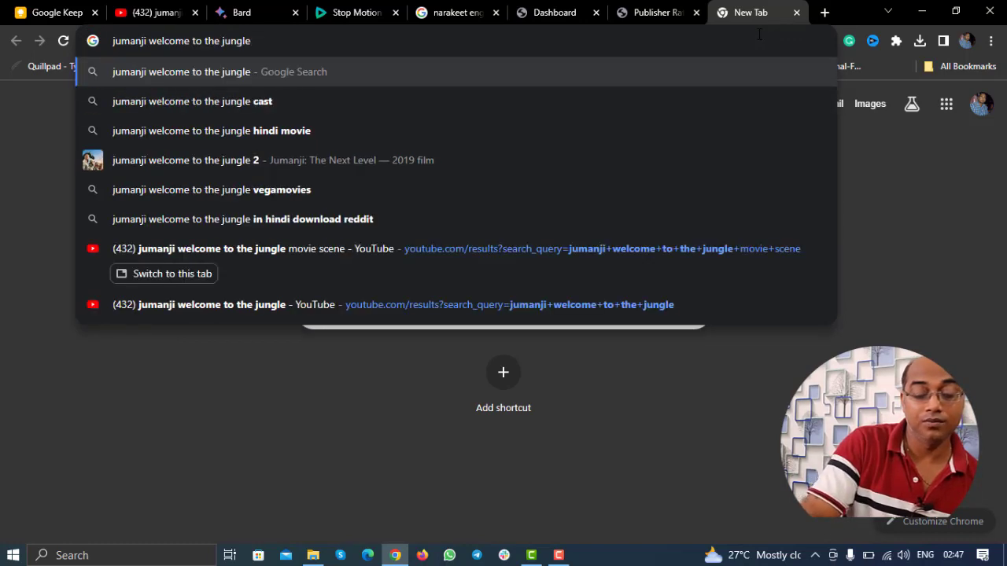
pyautogui.write('prime')
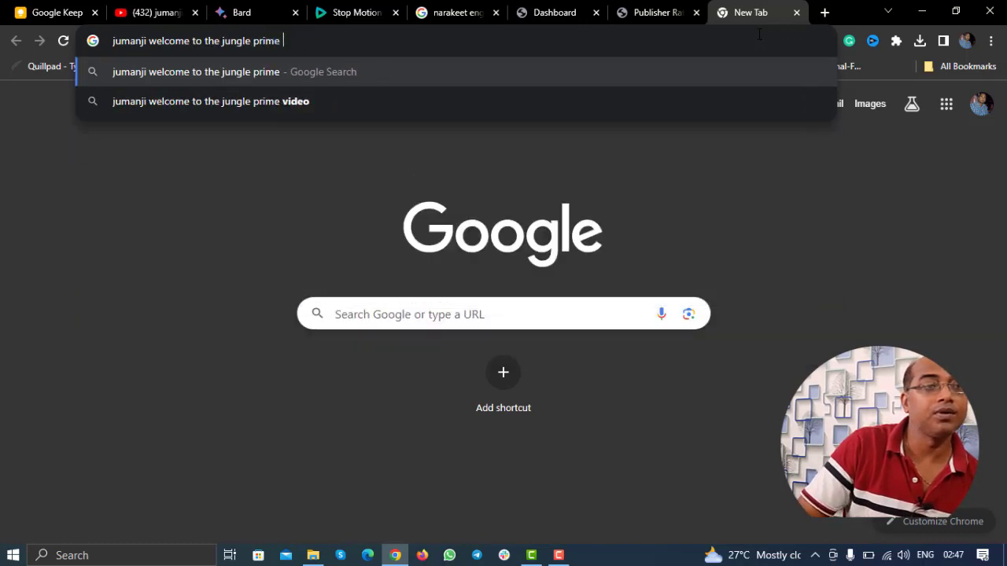
pyautogui.press('Down')
pyautogui.press('Return')
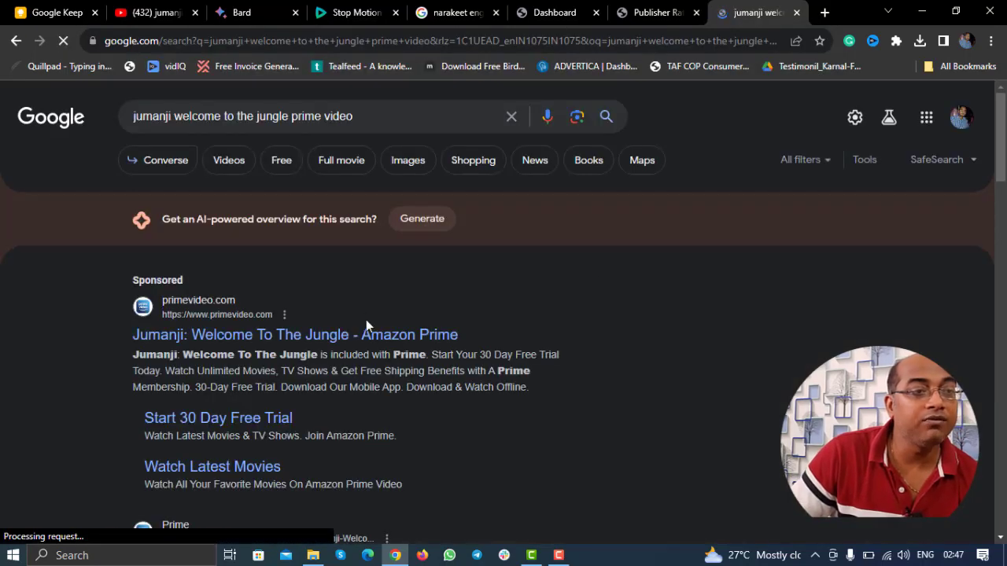
pyautogui.scroll(-3, 348, 340)
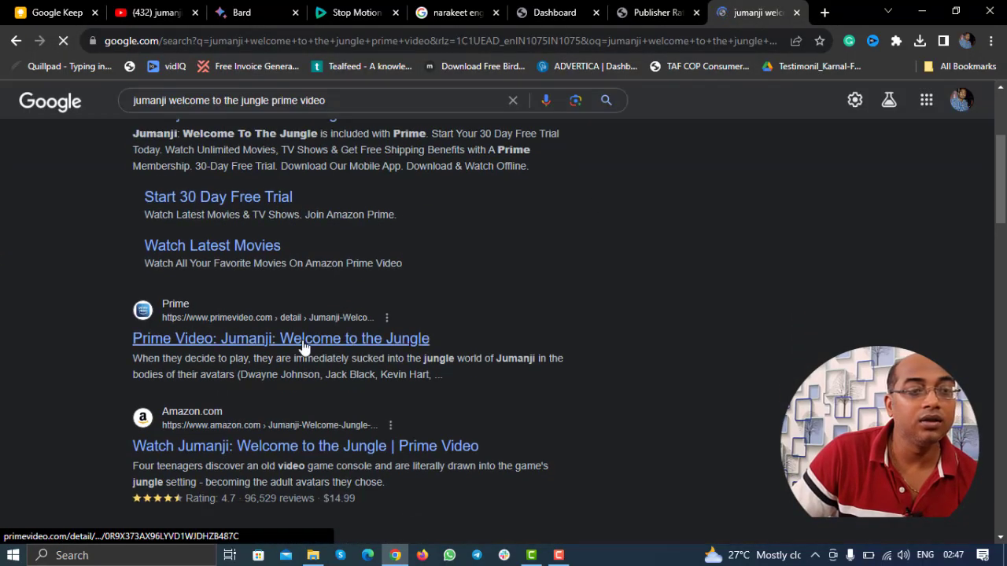
# Step: Open the Prime Video Jumanji result in a new tab, copy its URL, and close it
pyautogui.rightClick(304, 340)
pyautogui.click(330, 350)
pyautogui.click(779, 9)
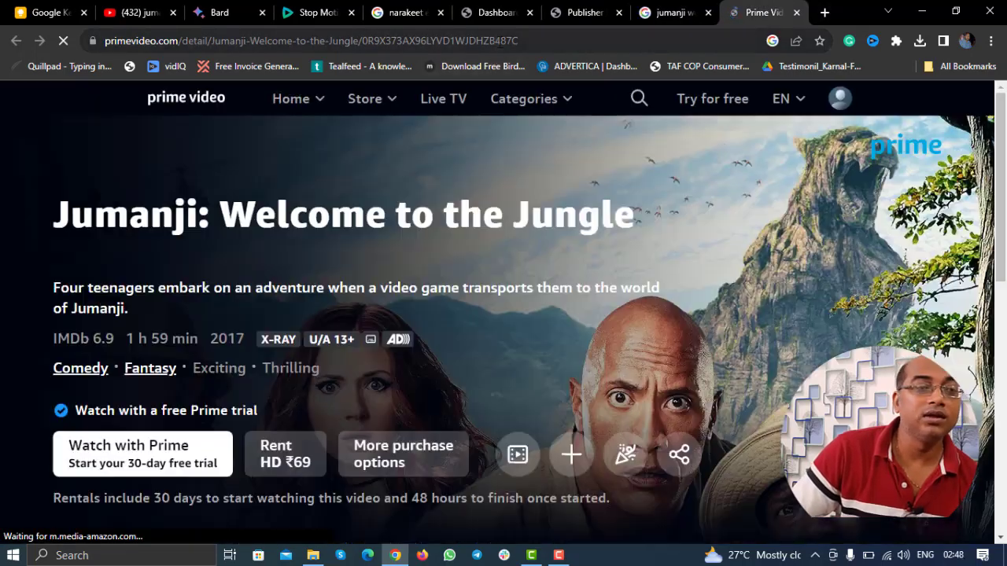
pyautogui.click(500, 41)
pyautogui.hotkey('ctrl', 'c')
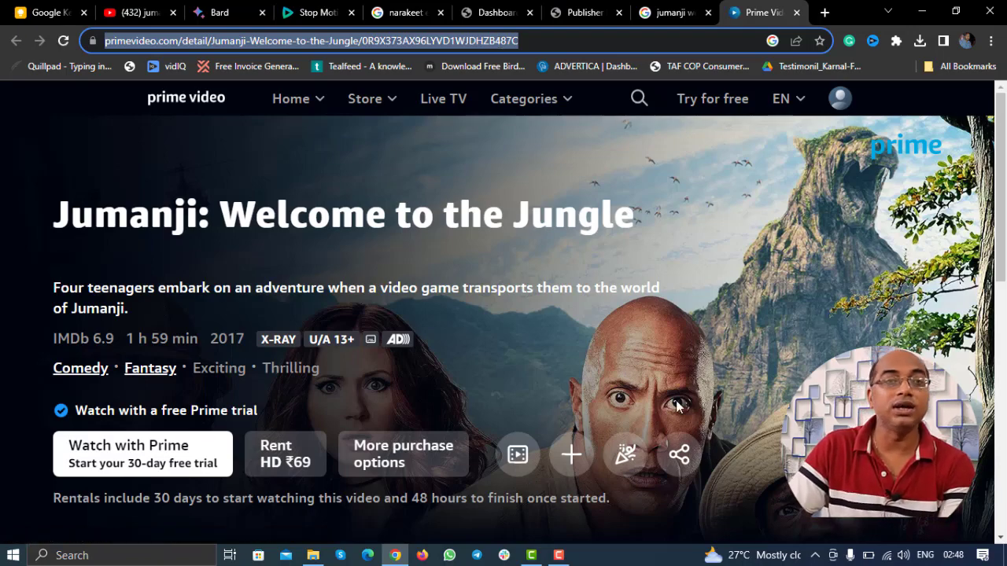
pyautogui.click(796, 13)
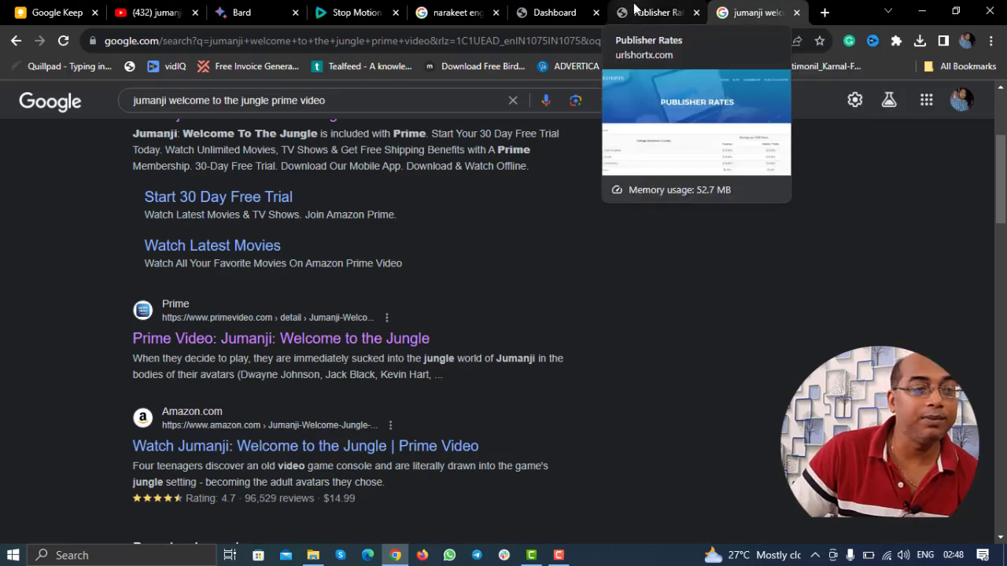
pyautogui.click(633, 9)
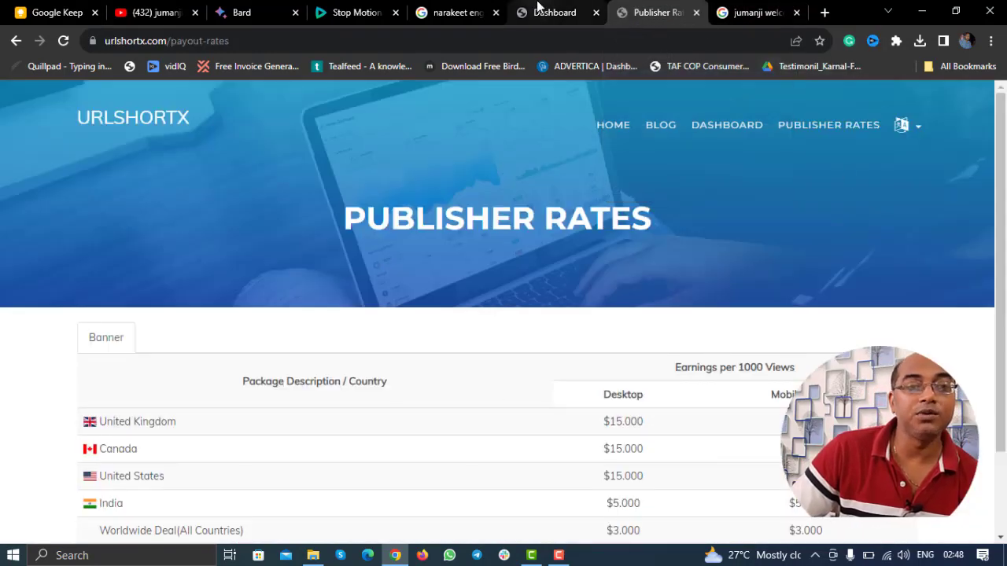
pyautogui.click(538, 8)
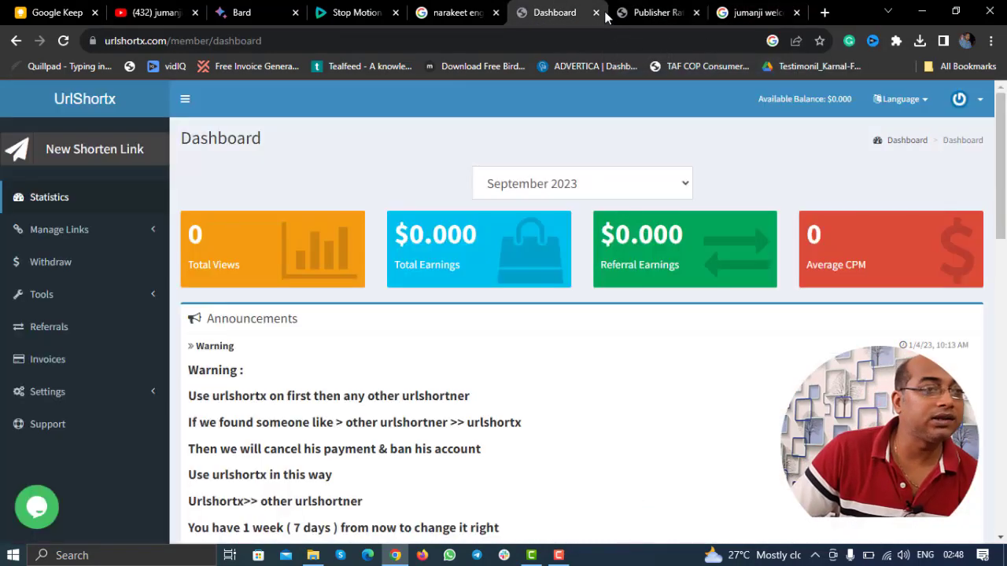
pyautogui.click(98, 236)
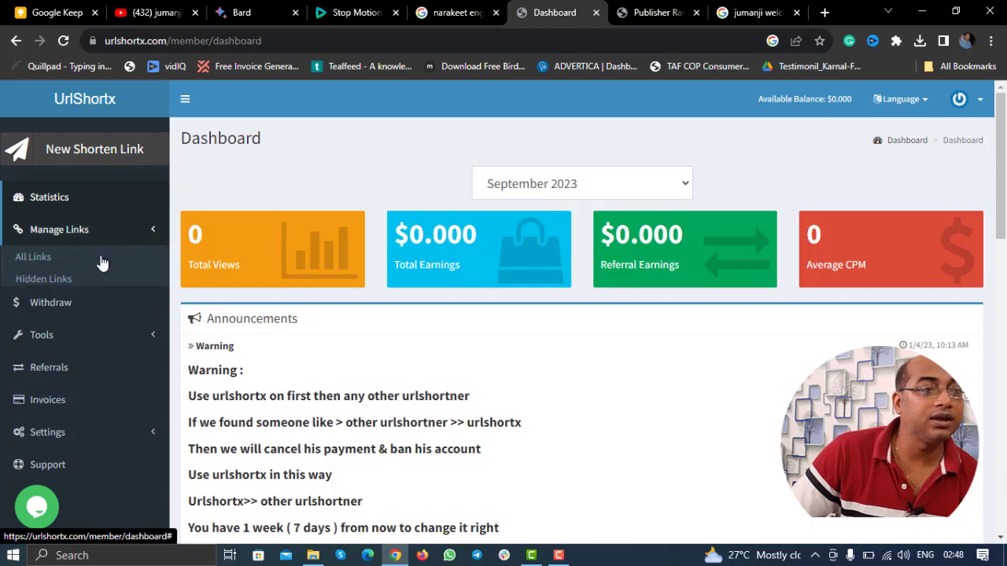
pyautogui.click(114, 157)
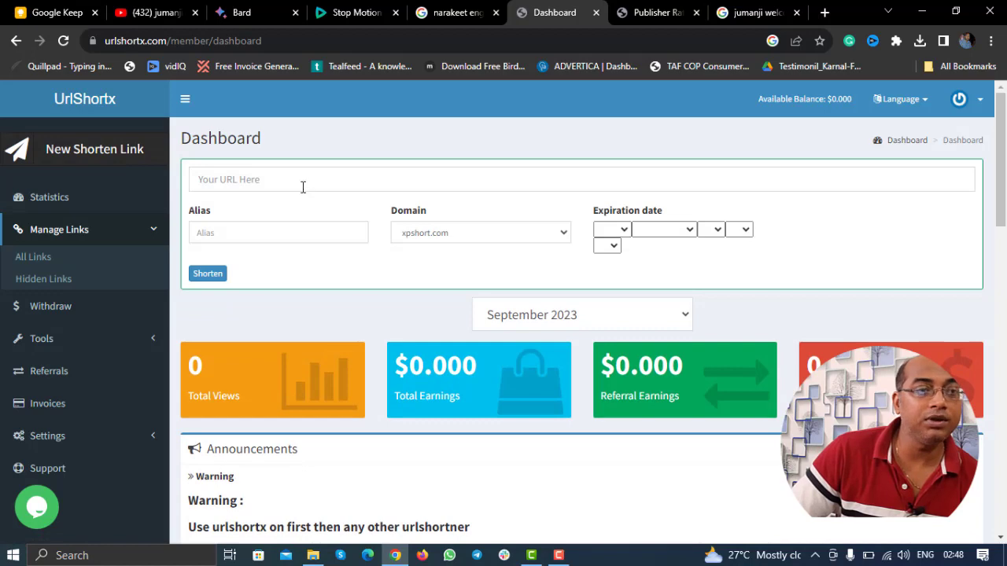
pyautogui.click(302, 186)
pyautogui.hotkey('ctrl', 'v')
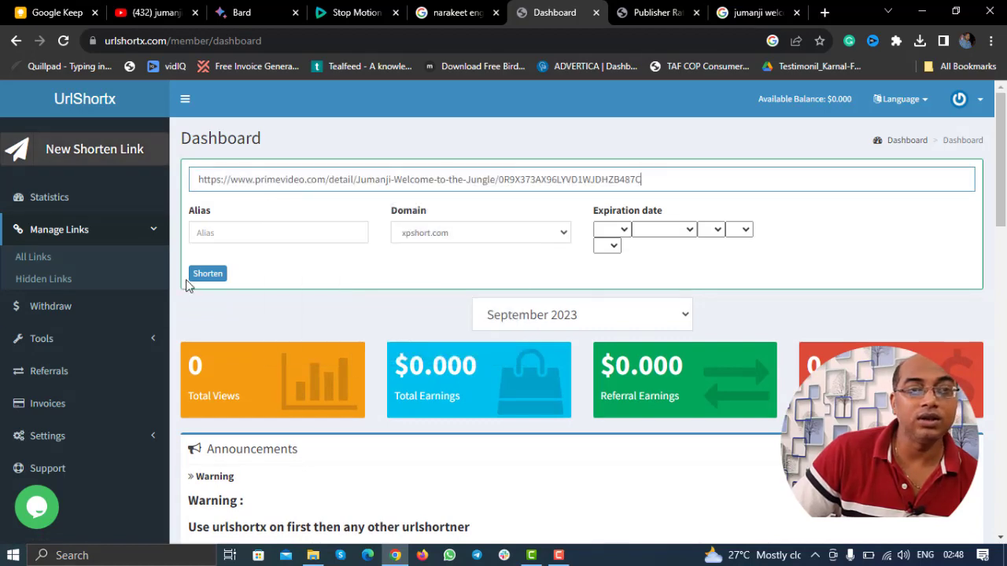
pyautogui.click(198, 277)
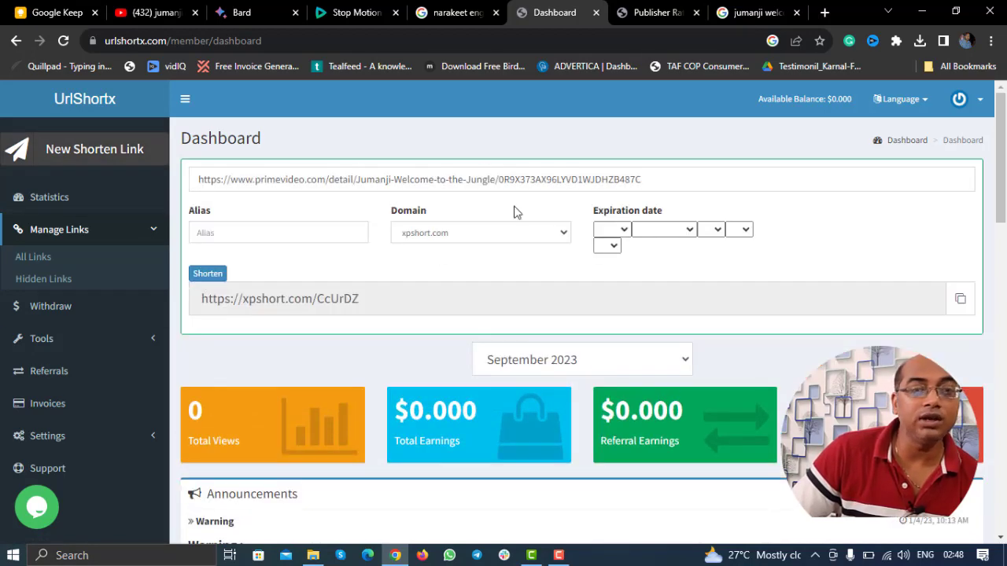
pyautogui.click(962, 306)
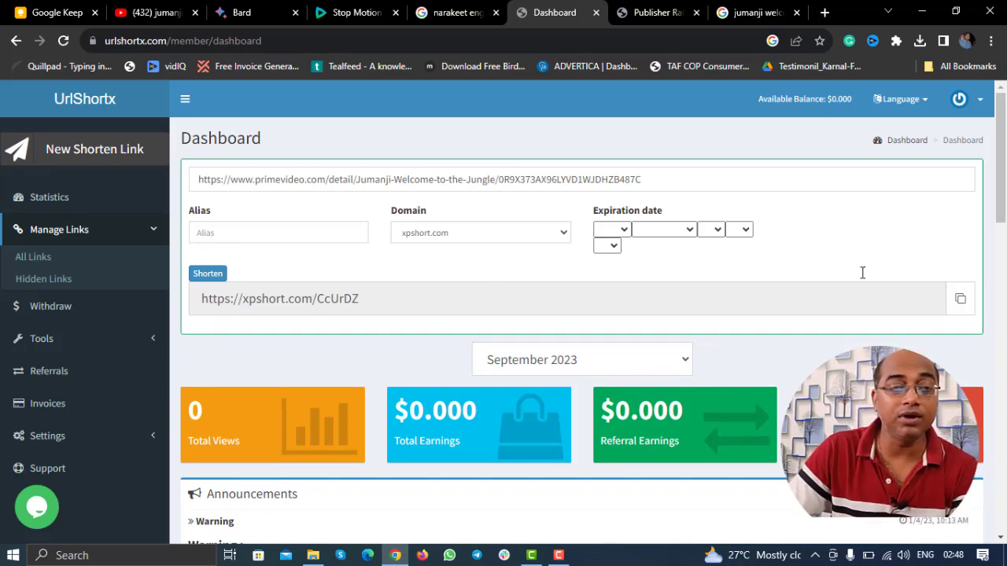
pyautogui.click(530, 555)
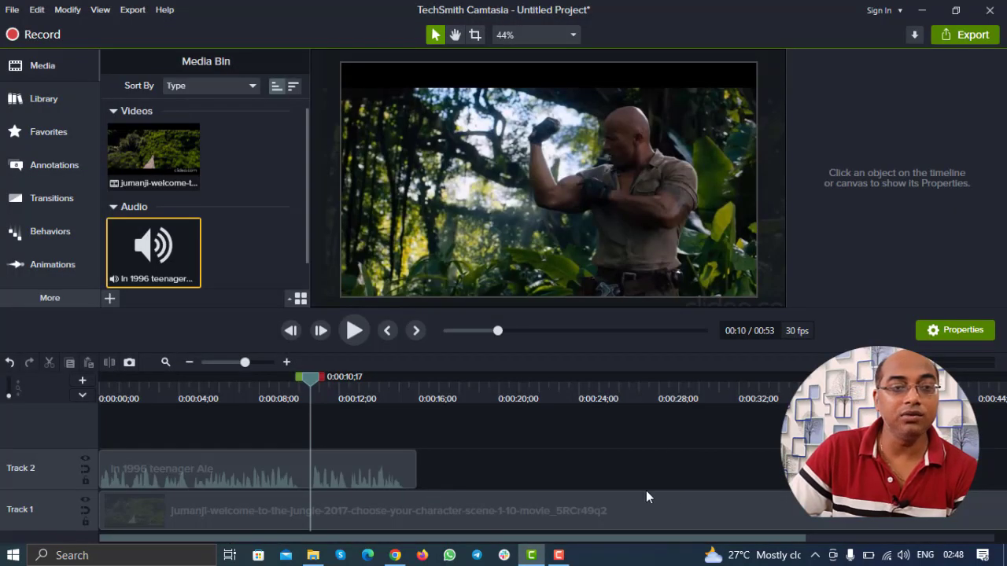
# Step: Split the Track 1 clip near 16 seconds and delete the leftover piece so the project ends at 15 seconds
pyautogui.click(428, 390)
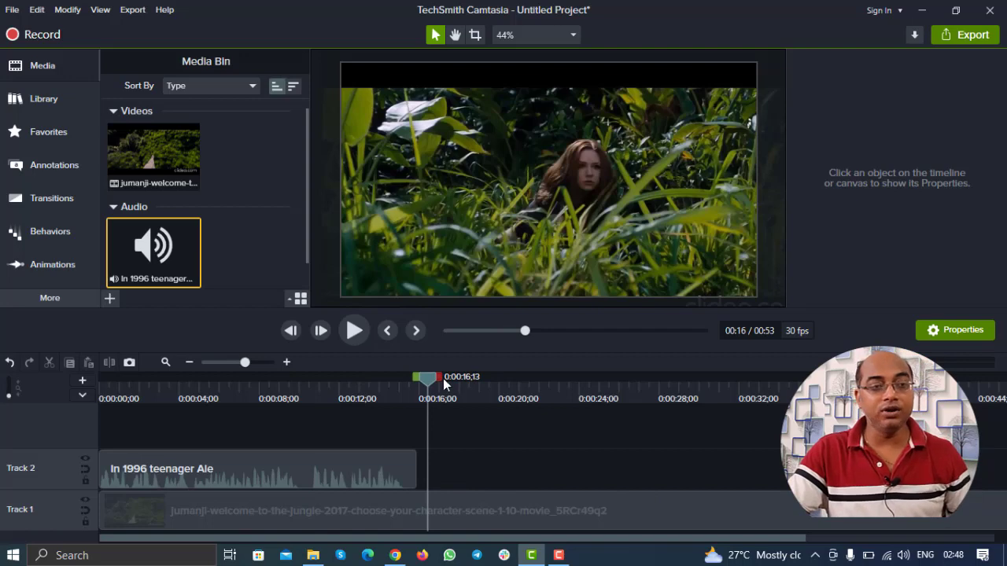
pyautogui.moveTo(432, 381); pyautogui.dragTo(420, 380)
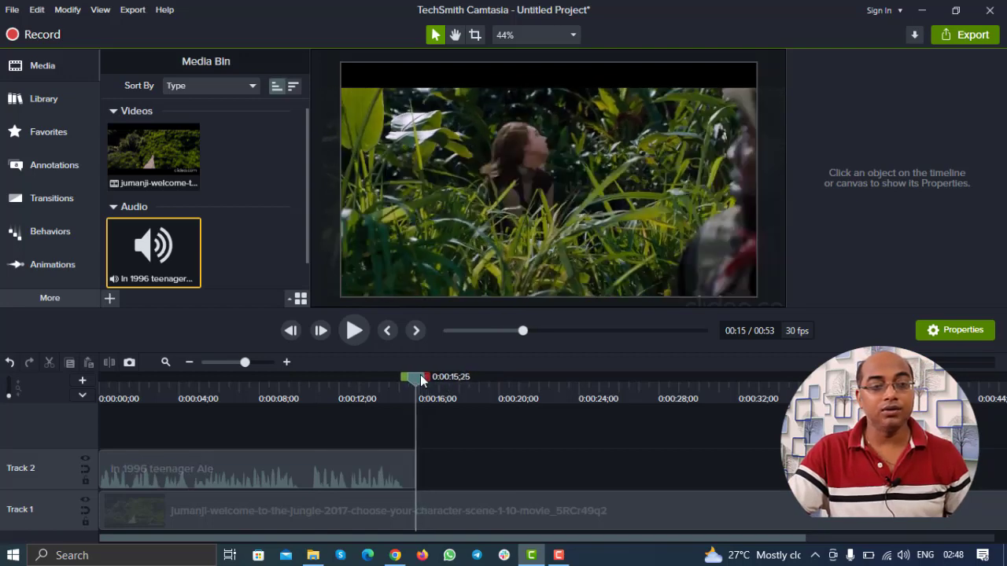
pyautogui.click(475, 504)
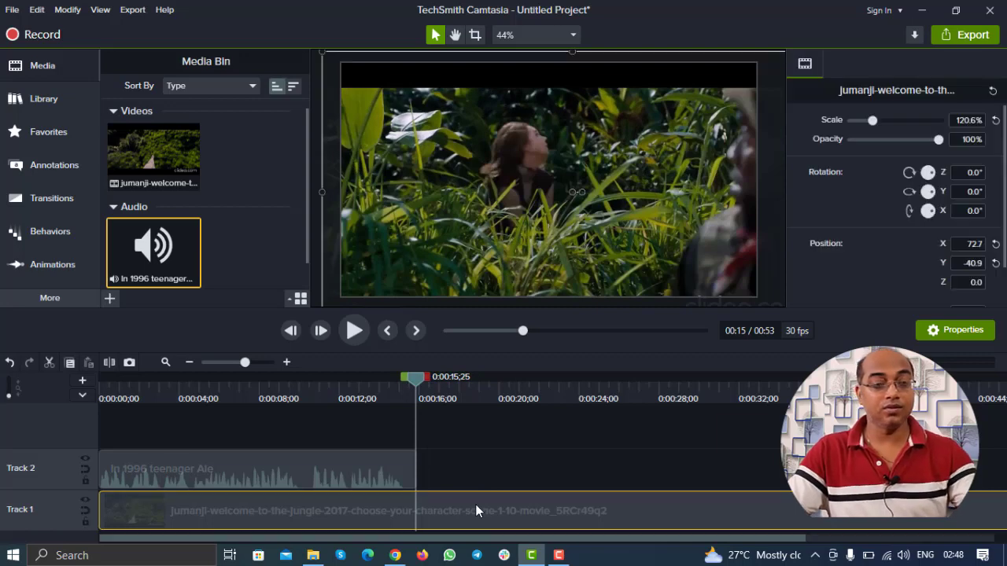
pyautogui.press('s')
pyautogui.click(476, 506)
pyautogui.press('Delete')
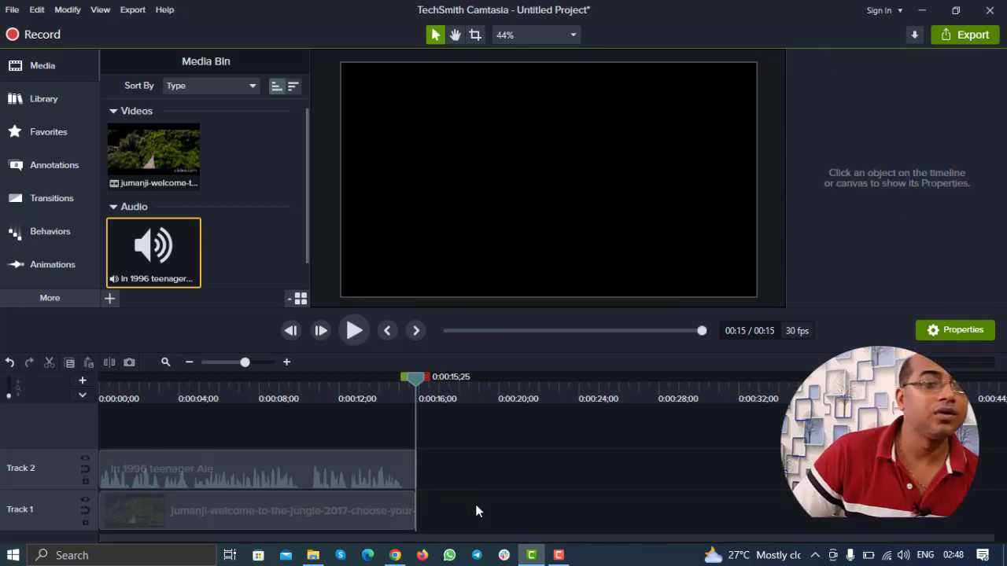
pyautogui.click(397, 381)
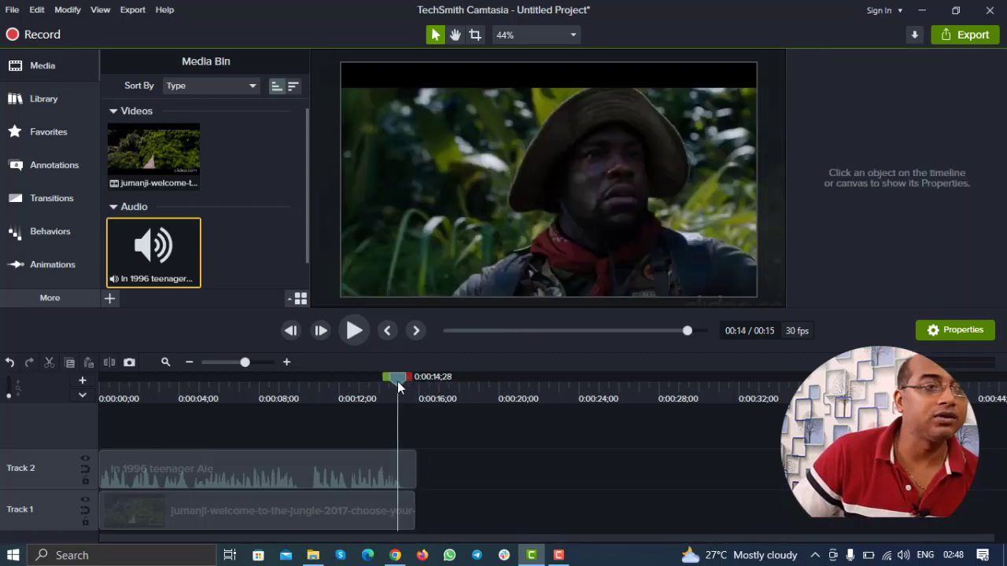
pyautogui.click(69, 171)
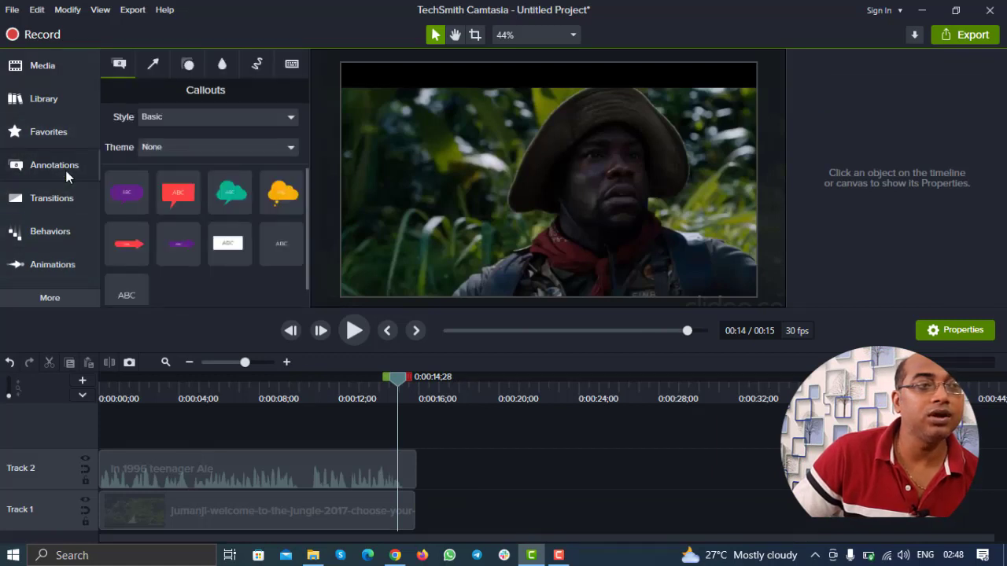
# Step: Place a white text callout on new Track 3 near the end reading 'To watch full video, link in description'
pyautogui.click(212, 64)
pyautogui.click(253, 63)
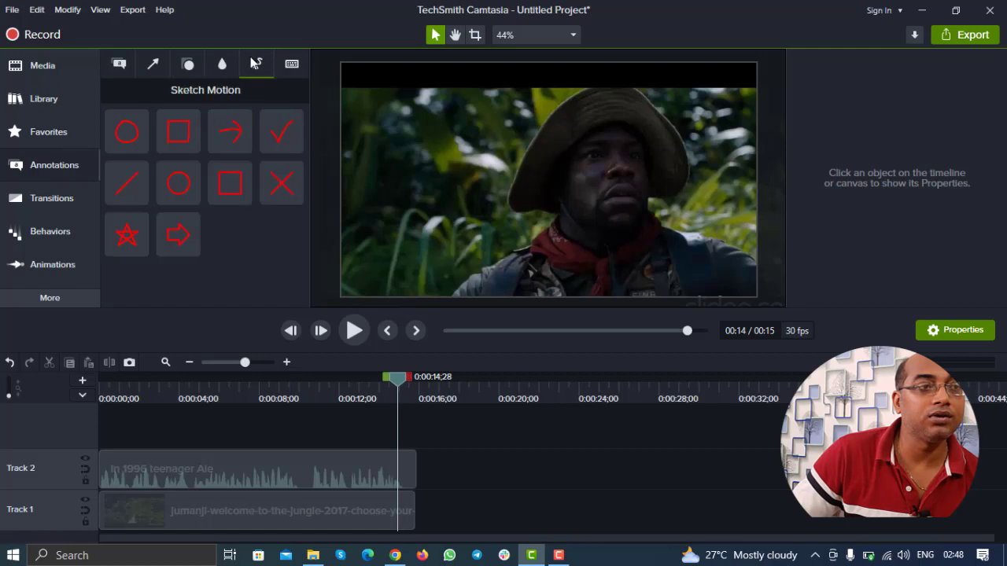
pyautogui.click(189, 66)
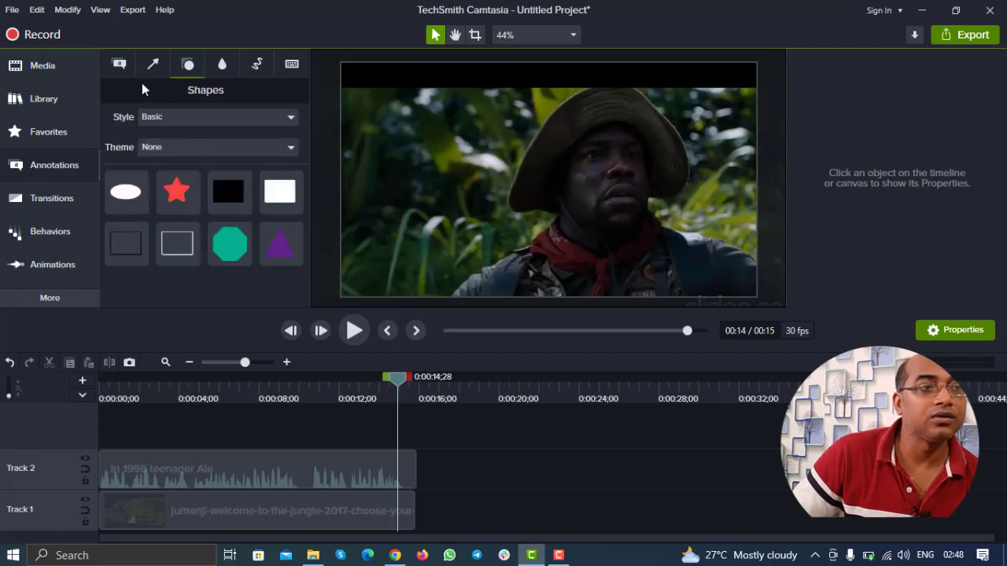
pyautogui.click(121, 65)
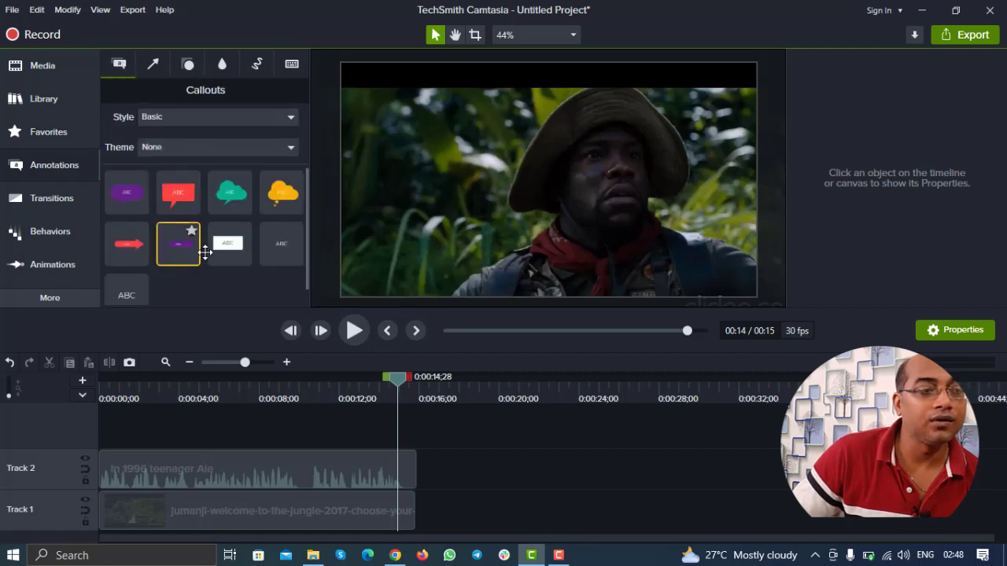
pyautogui.moveTo(225, 245); pyautogui.dragTo(232, 425)
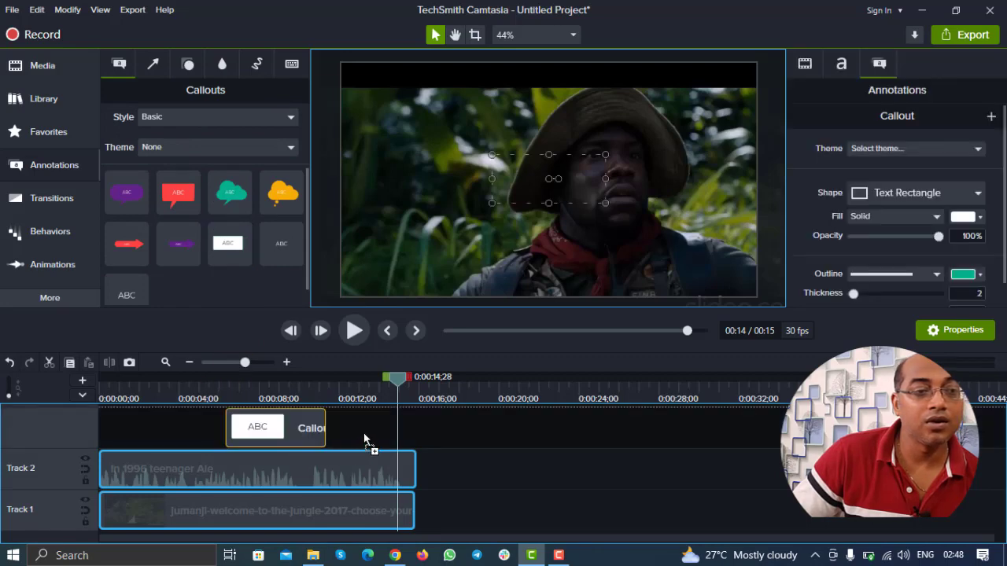
pyautogui.moveTo(294, 428); pyautogui.dragTo(393, 425)
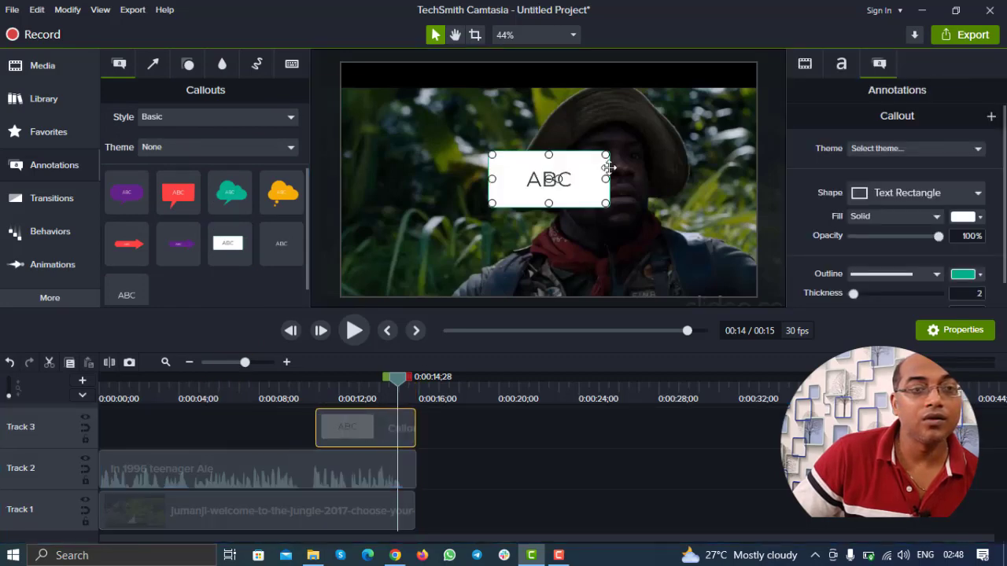
pyautogui.doubleClick(533, 179)
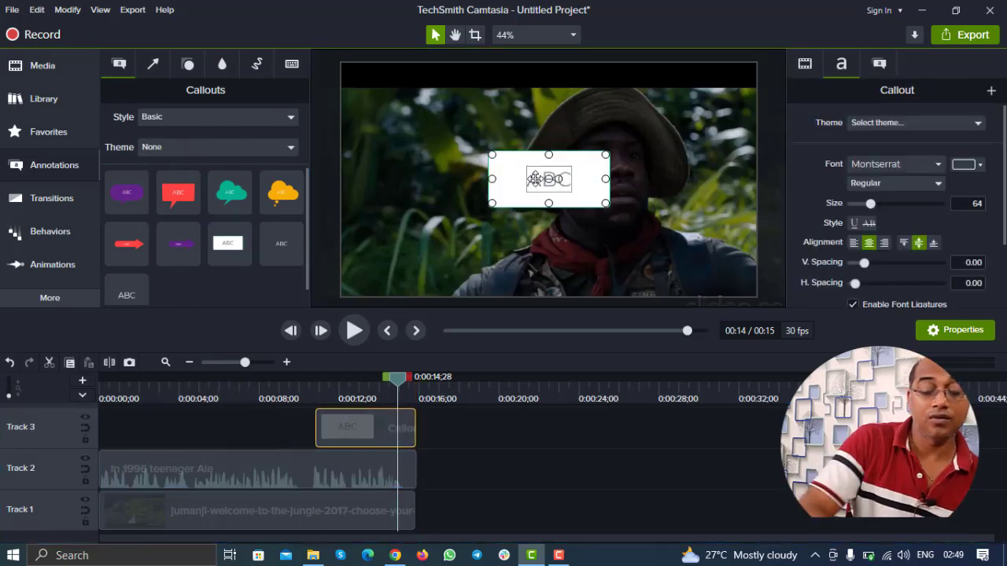
pyautogui.write('To w')
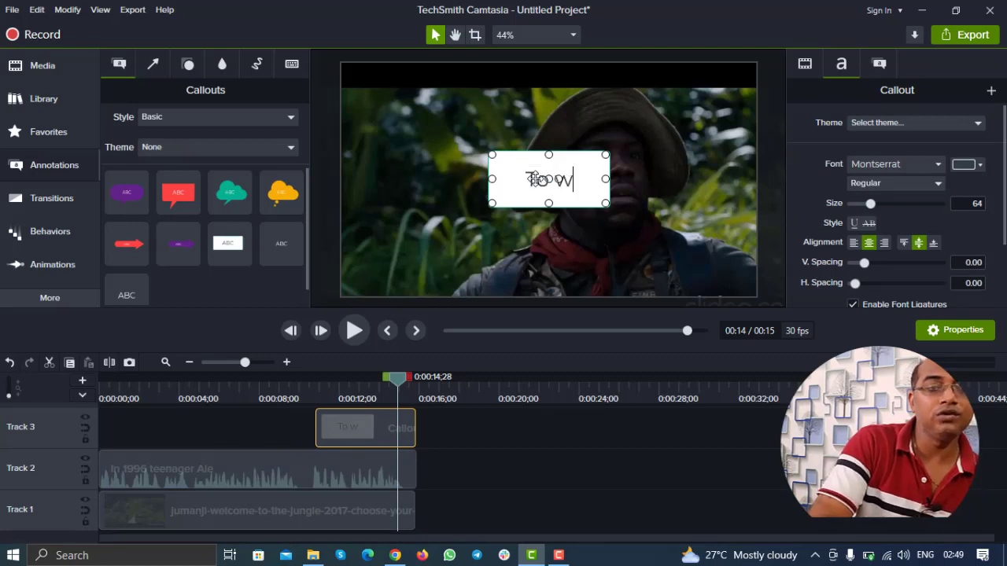
pyautogui.write('atch fu')
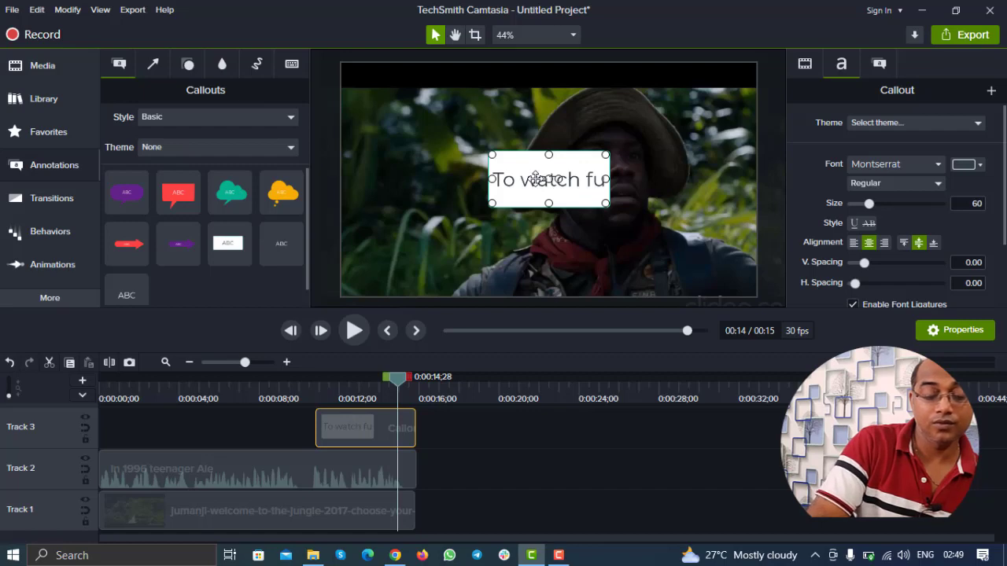
pyautogui.write('ll video')
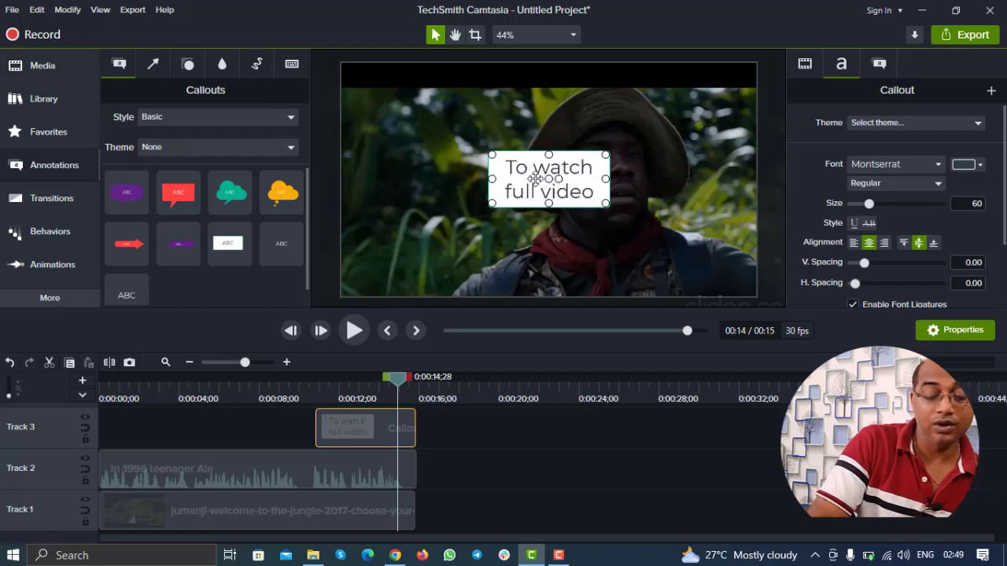
pyautogui.write(', link in')
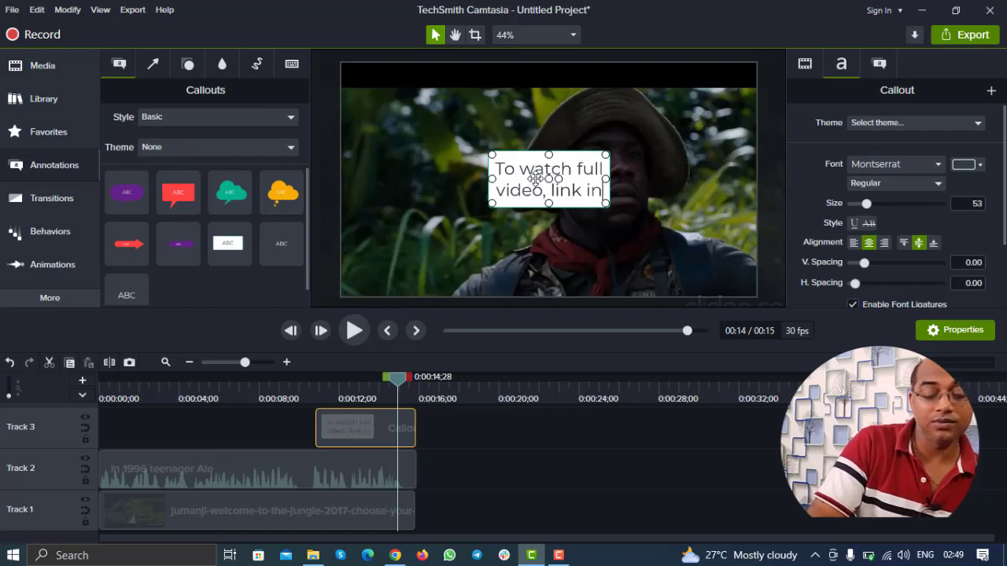
pyautogui.write(' descripti')
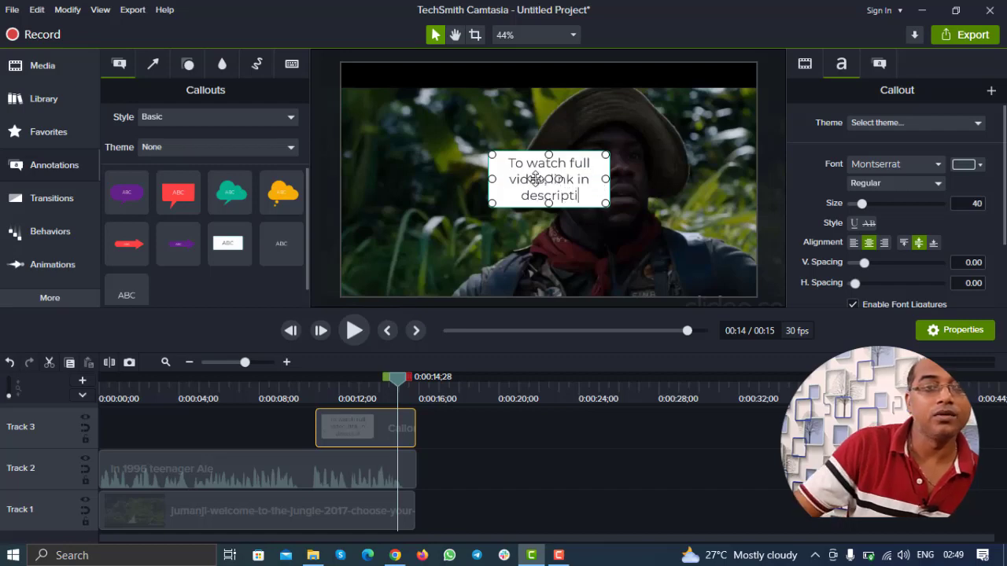
pyautogui.write('on')
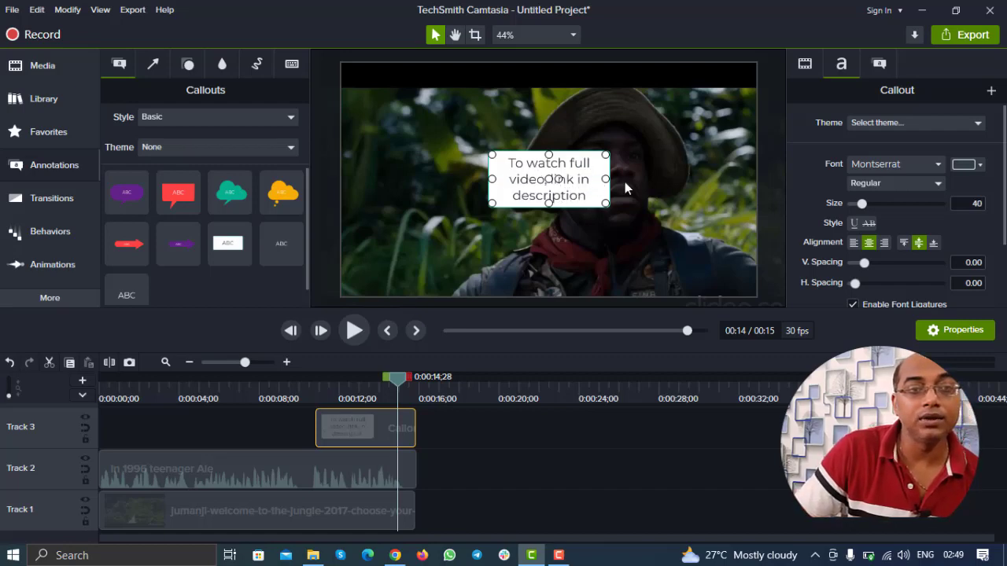
# Step: Widen the callout to fit one line, reduce its height, and move it to the bottom of the frame
pyautogui.moveTo(606, 179); pyautogui.dragTo(747, 178)
pyautogui.moveTo(494, 176); pyautogui.dragTo(371, 179)
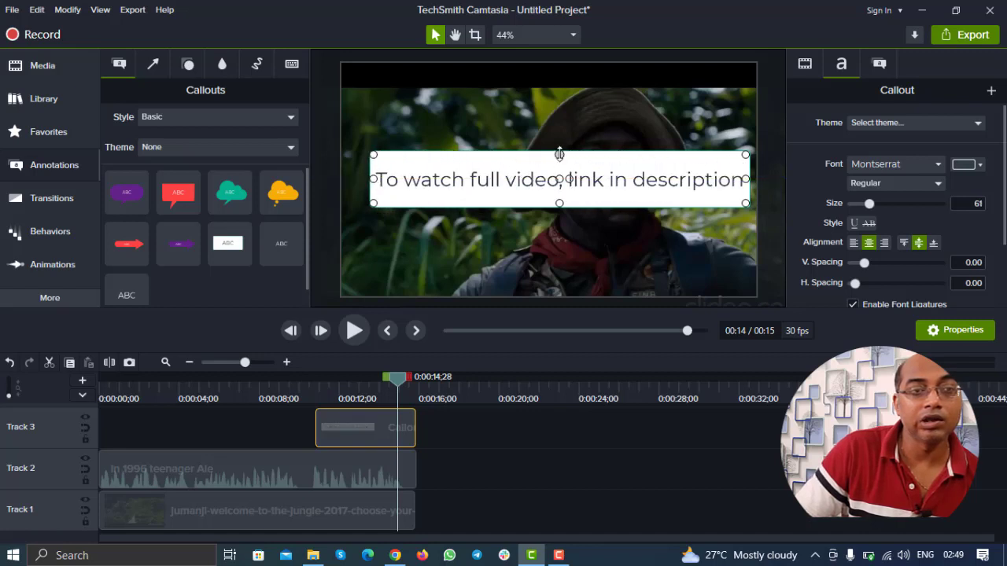
pyautogui.moveTo(559, 155); pyautogui.dragTo(558, 178)
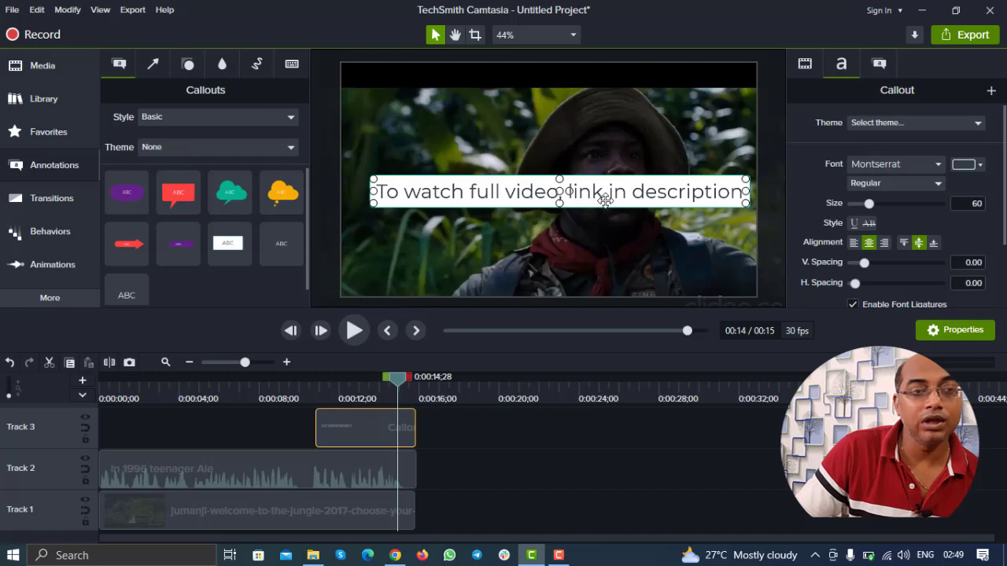
pyautogui.moveTo(607, 200); pyautogui.dragTo(598, 279)
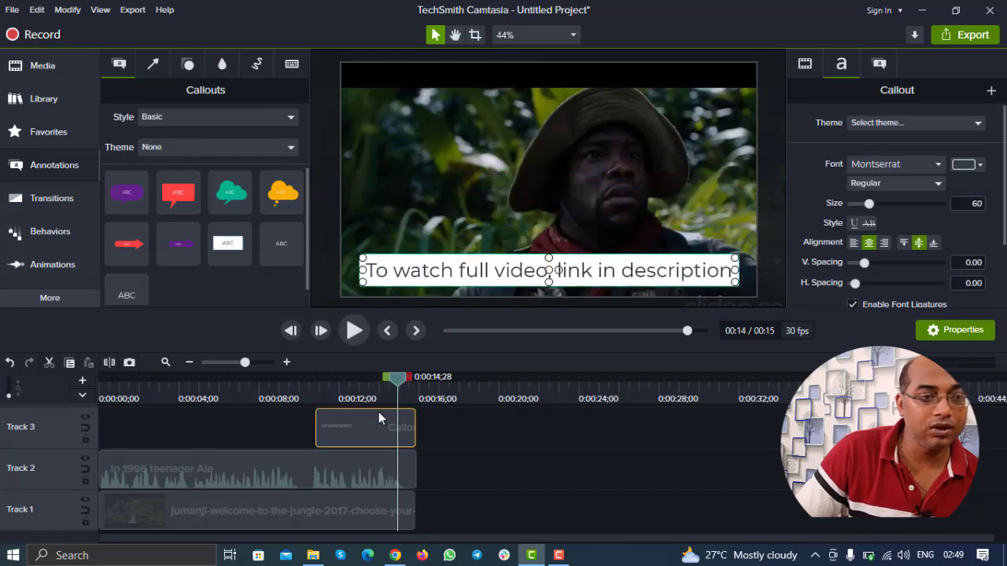
# Step: Trim the callout clip's start so it shows only over the final seconds, then preview the ending
pyautogui.moveTo(317, 433); pyautogui.dragTo(387, 433)
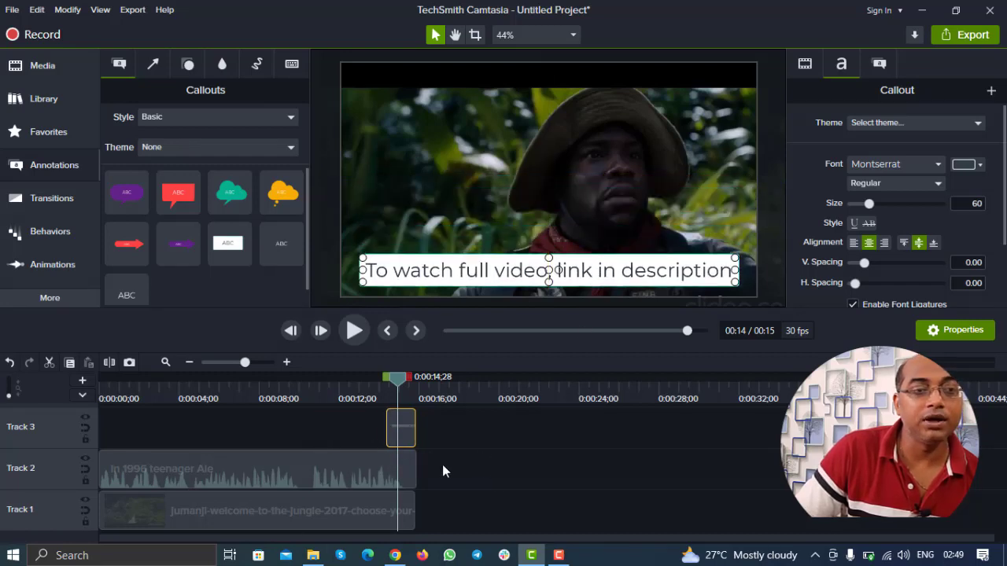
pyautogui.click(525, 470)
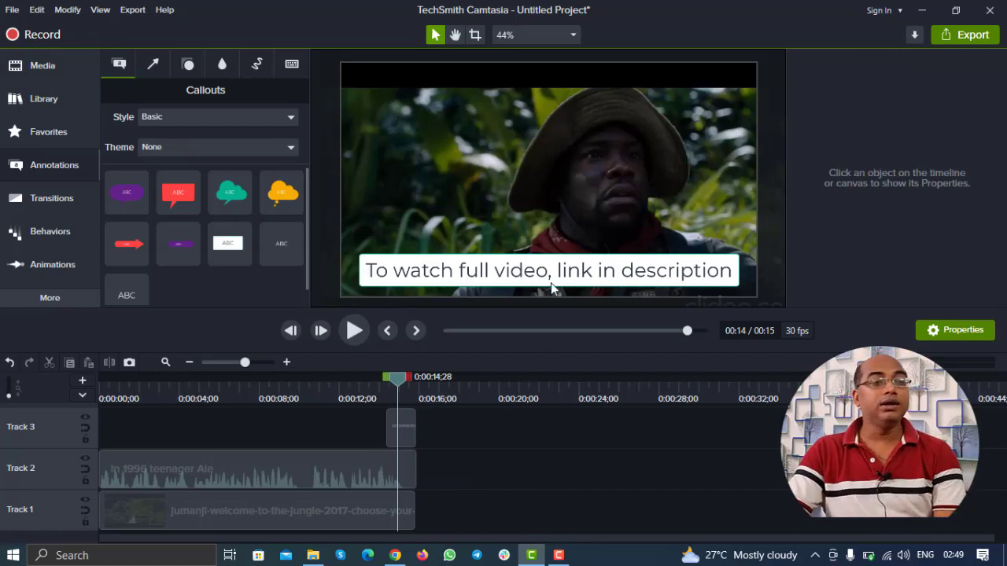
pyautogui.click(279, 380)
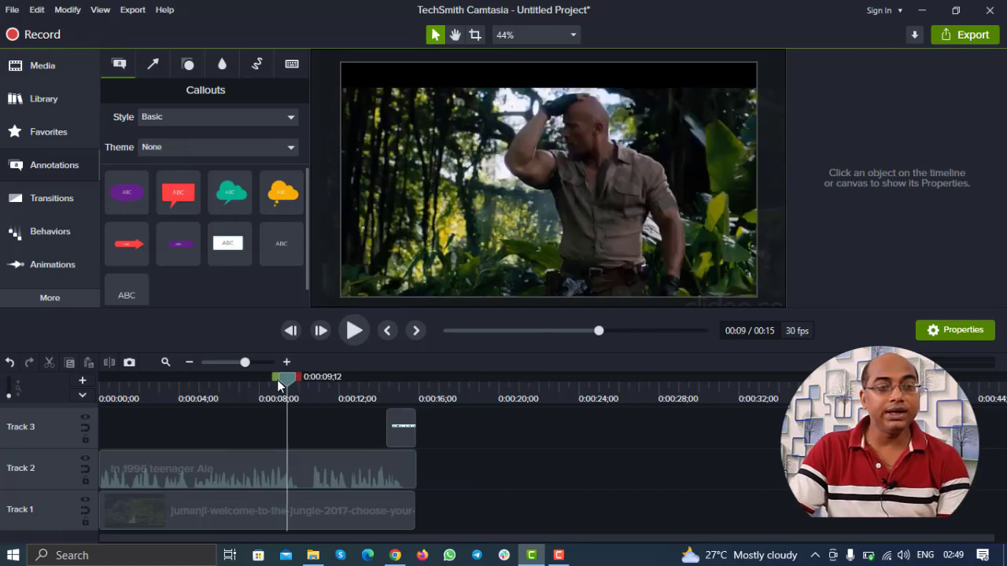
pyautogui.moveTo(283, 380); pyautogui.dragTo(512, 413)
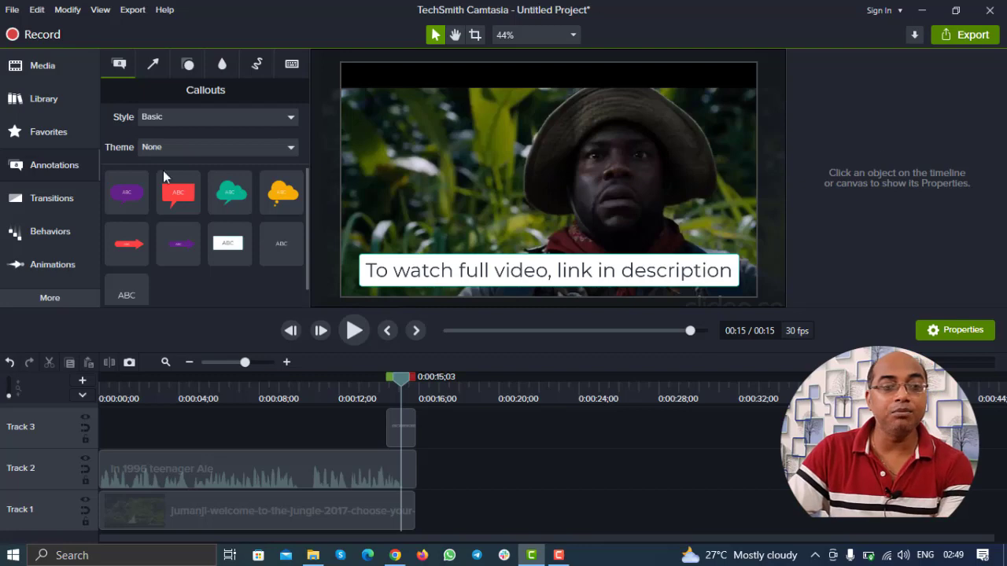
pyautogui.click(395, 556)
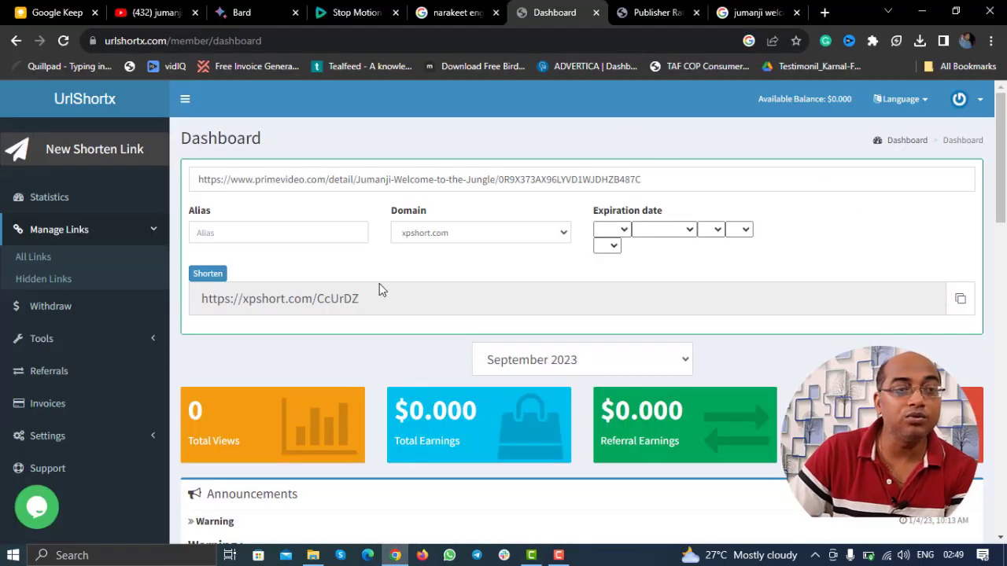
pyautogui.click(343, 297)
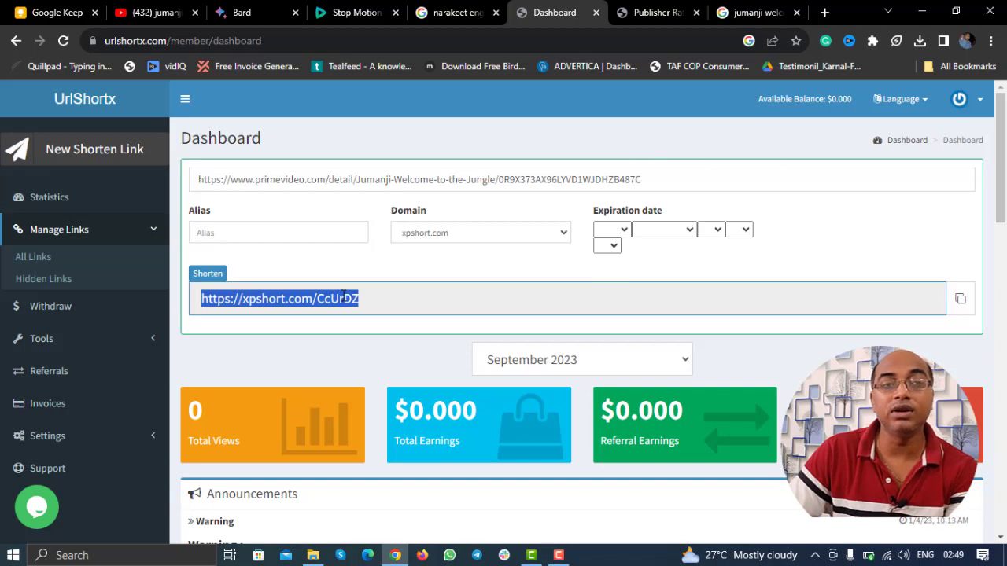
pyautogui.click(467, 261)
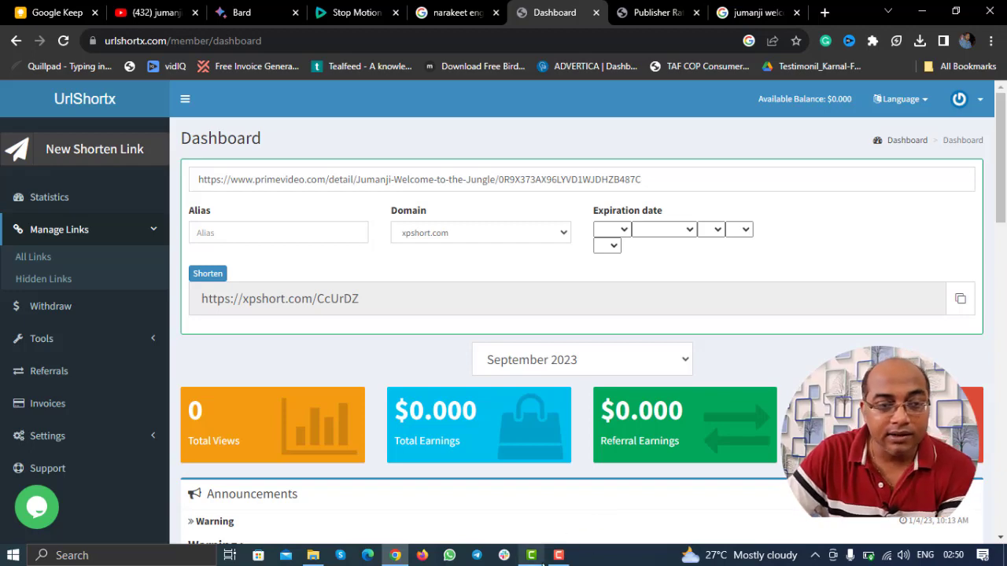
pyautogui.click(538, 527)
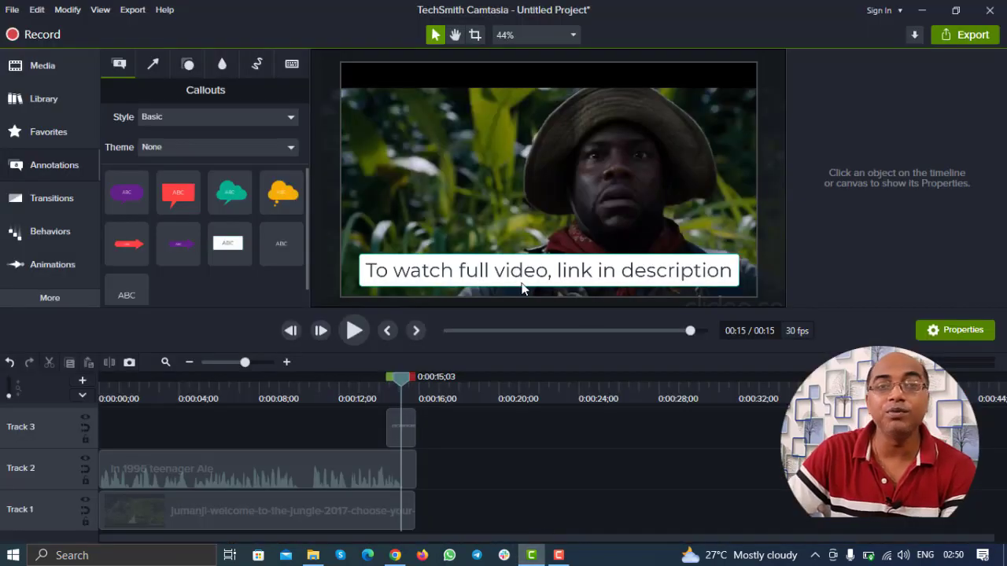